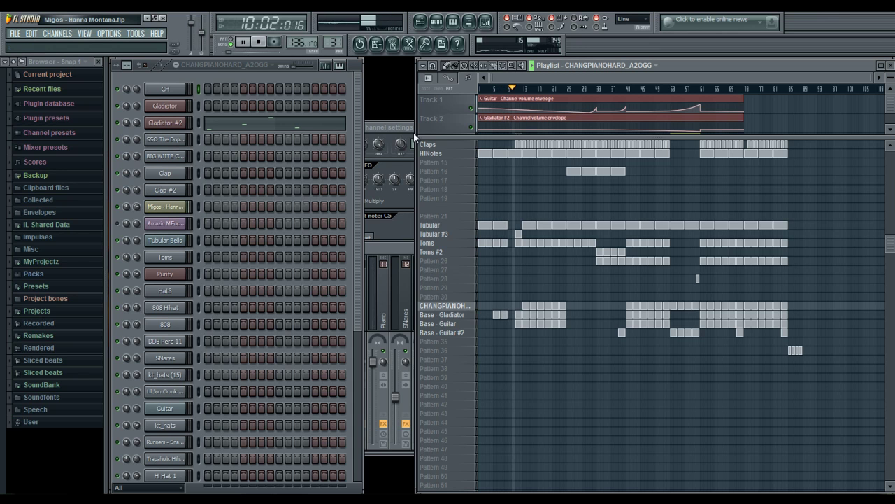
Step: Enlarge the playlist's clip track area, look through its automation tracks, and collapse the height of Track 9
{"action": "left_click_drag", "start_coordinate": [452, 135], "coordinate": [479, 210]}
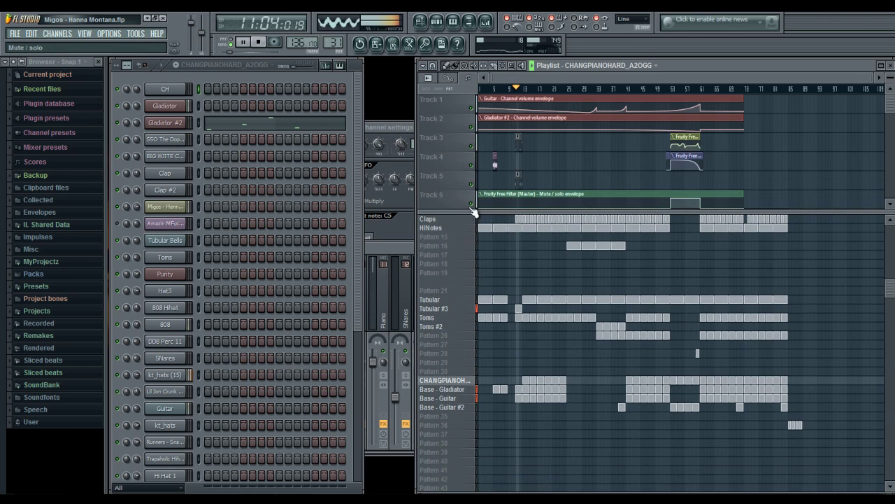
{"action": "scroll", "coordinate": [482, 172], "scroll_direction": "down", "scroll_amount": 5}
{"action": "scroll", "coordinate": [476, 168], "scroll_direction": "down", "scroll_amount": 3}
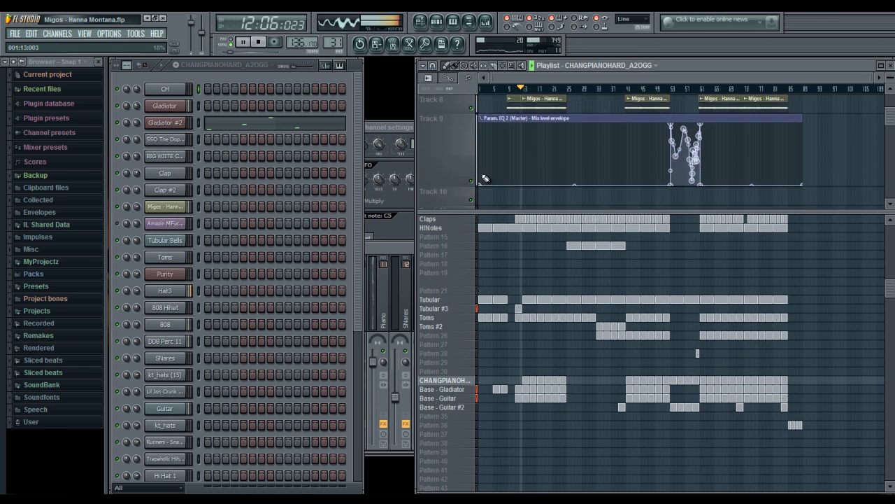
{"action": "left_click_drag", "start_coordinate": [467, 143], "coordinate": [468, 99]}
{"action": "scroll", "coordinate": [460, 152], "scroll_direction": "up", "scroll_amount": 3}
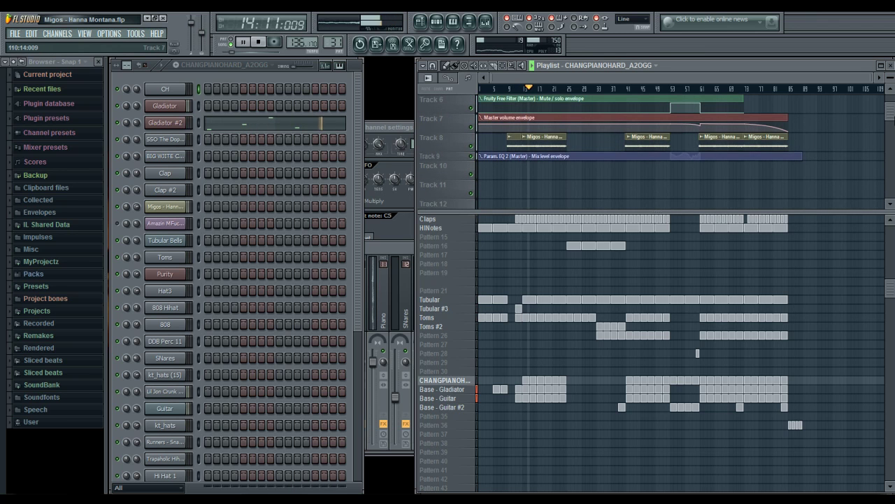
{"action": "scroll", "coordinate": [755, 147], "scroll_direction": "up", "scroll_amount": 5}
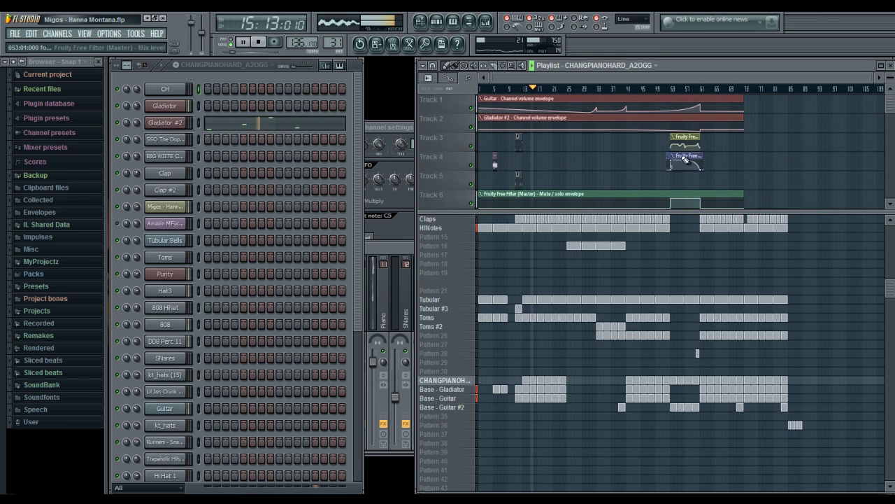
Step: Examine the playlist's pattern blocks up to the first pattern, and expand the clip area to show Tracks 1 to 10
{"action": "left_click_drag", "start_coordinate": [477, 211], "coordinate": [490, 131]}
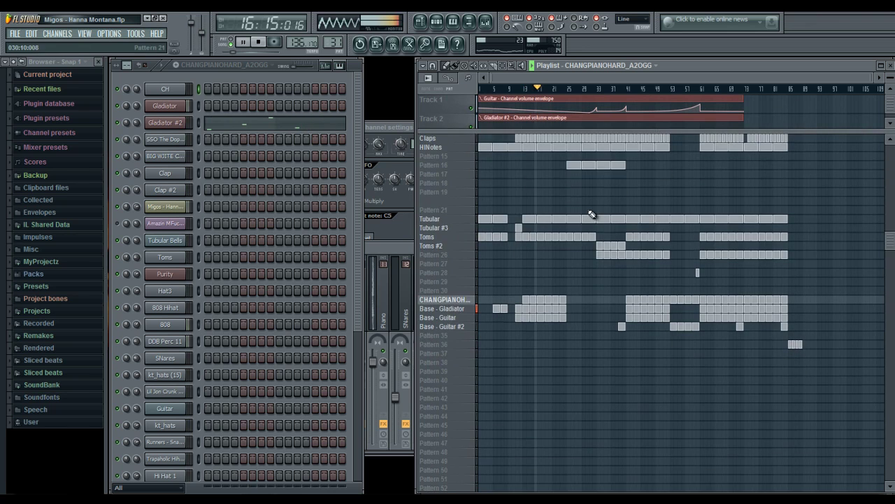
{"action": "scroll", "coordinate": [656, 215], "scroll_direction": "up", "scroll_amount": 4}
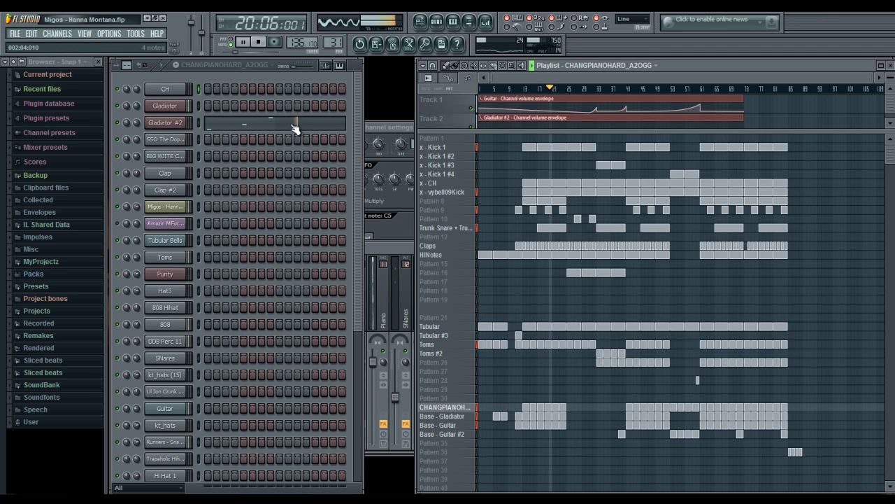
{"action": "left_click_drag", "start_coordinate": [462, 127], "coordinate": [456, 277]}
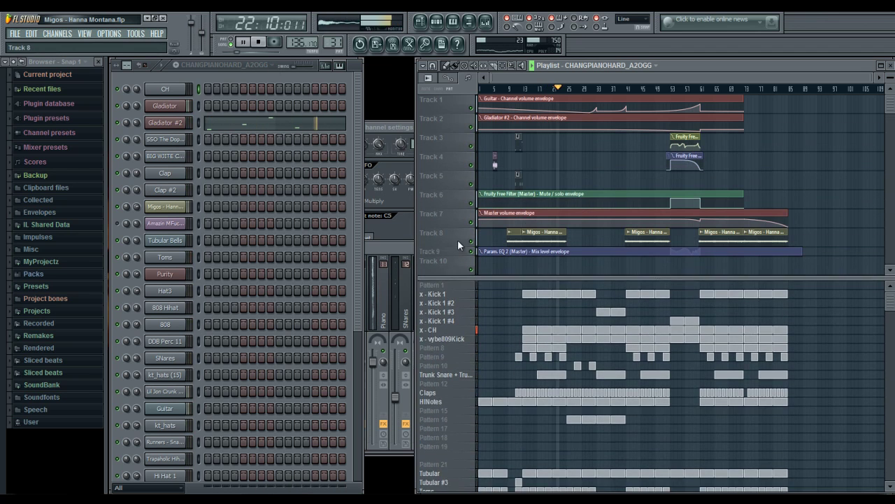
Step: Mute and unmute Track 8 during playback, slightly reduce the clip track area, and stop the song
{"action": "left_click", "coordinate": [471, 242]}
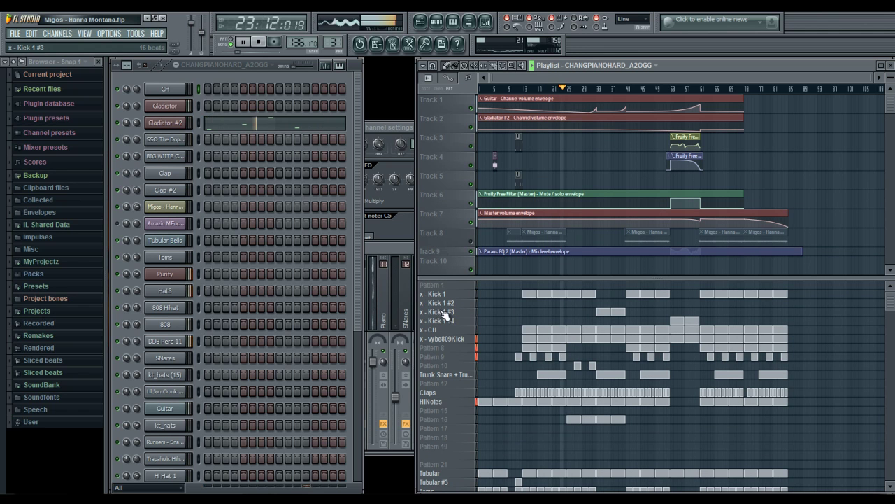
{"action": "left_click", "coordinate": [471, 241]}
{"action": "left_click_drag", "start_coordinate": [455, 277], "coordinate": [444, 251]}
{"action": "left_click", "coordinate": [259, 43]}
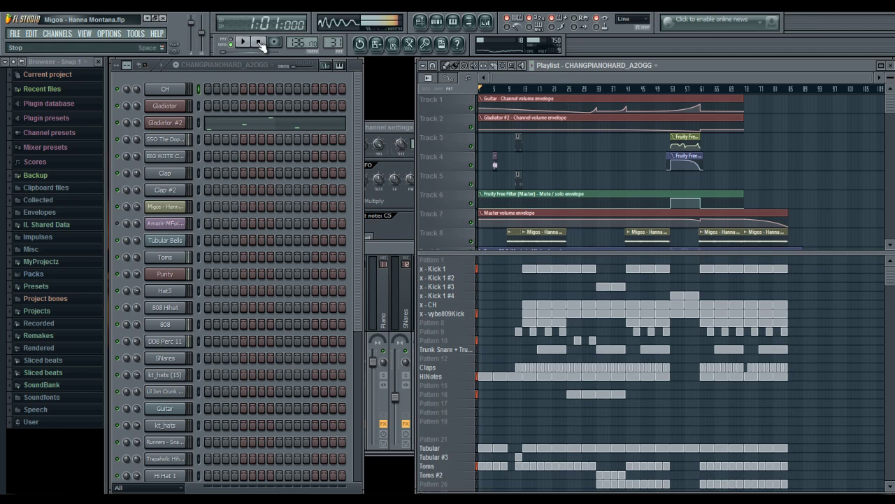
Step: Play the x - Kick 1 pattern and view its SSO The Dope Kick notes in the piano roll
{"action": "left_click", "coordinate": [445, 269]}
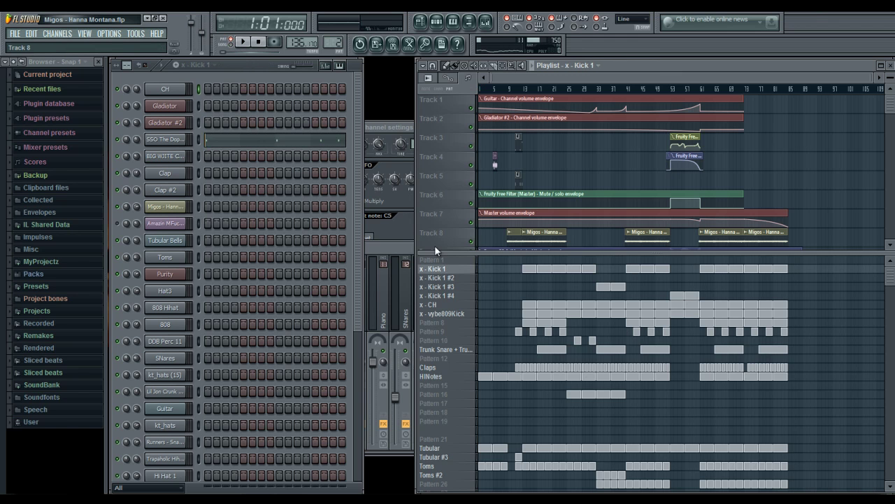
{"action": "left_click", "coordinate": [446, 260]}
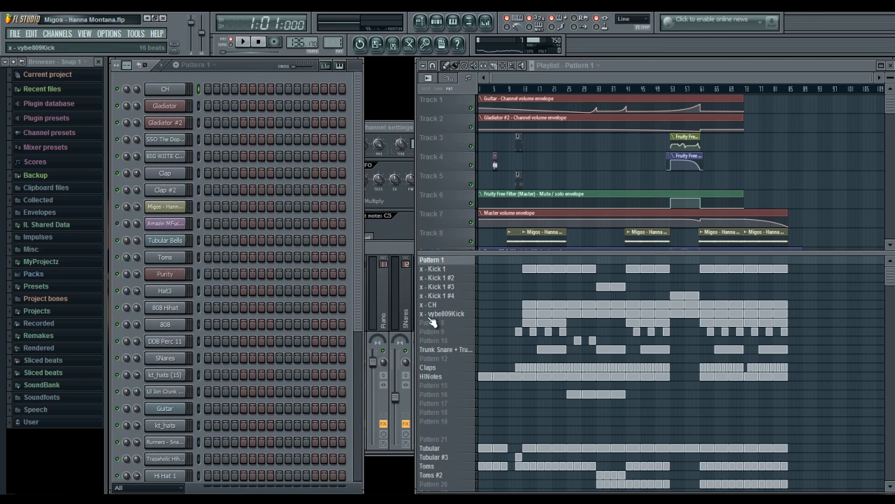
{"action": "left_click", "coordinate": [437, 269]}
{"action": "left_click", "coordinate": [241, 43]}
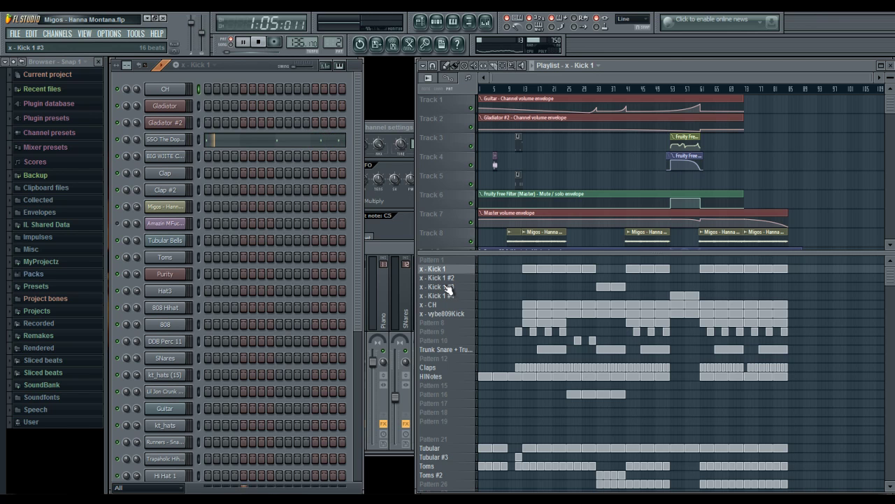
{"action": "left_click", "coordinate": [256, 141]}
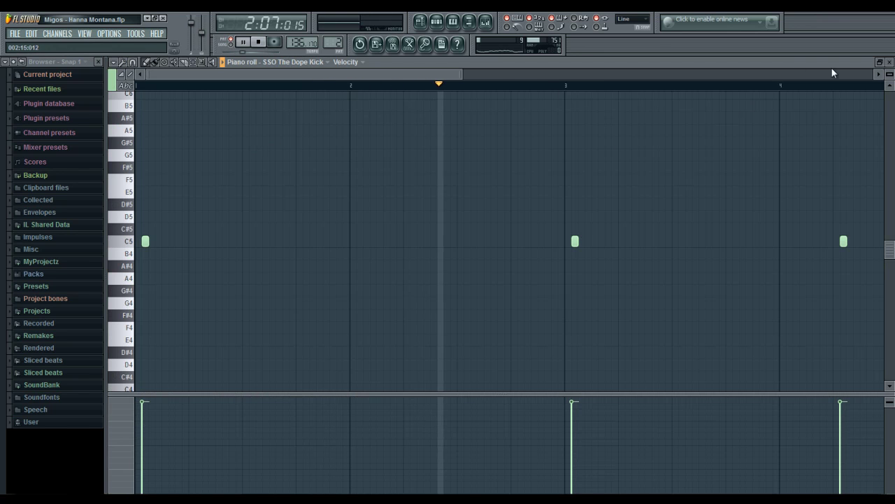
{"action": "left_click", "coordinate": [891, 62]}
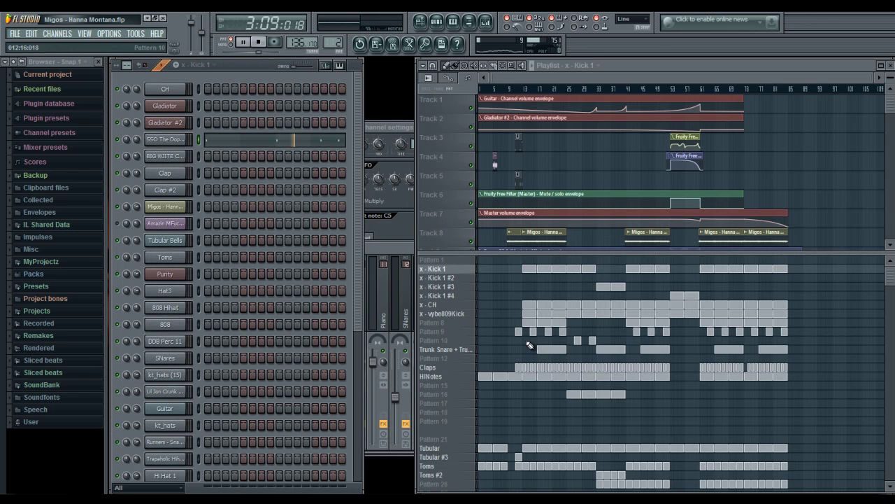
Step: Listen to the x - Kick 1 #2 and x - Kick 1 #3 pattern variations
{"action": "left_click", "coordinate": [452, 280]}
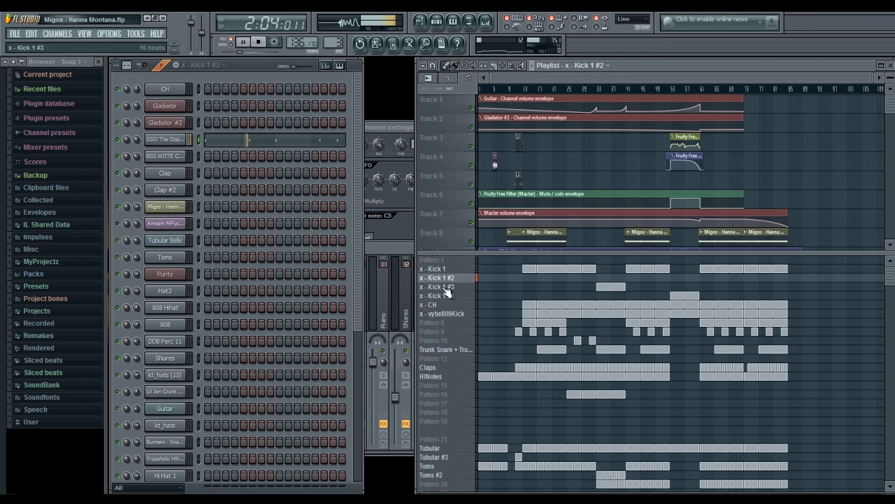
{"action": "left_click", "coordinate": [445, 287]}
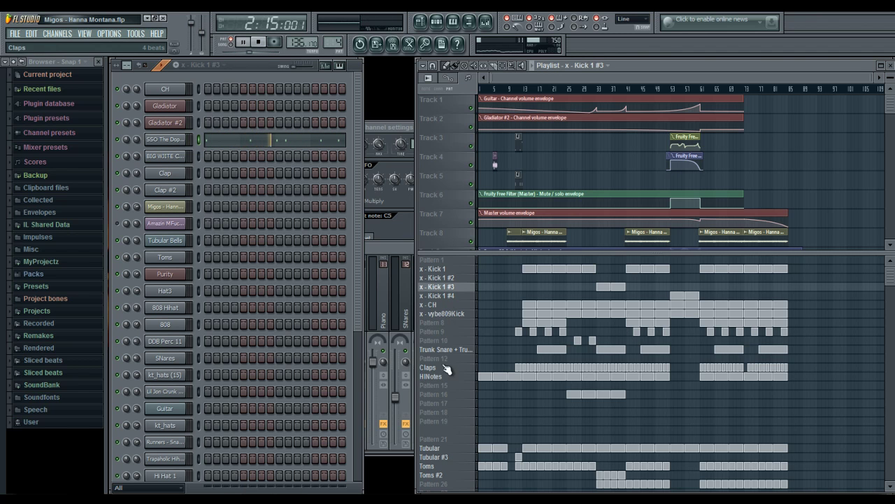
Step: Play the CHANGPIANOHARD_A2OGG pattern and view its Gladiator #2 notes in the piano roll
{"action": "scroll", "coordinate": [450, 444], "scroll_direction": "down", "scroll_amount": 7}
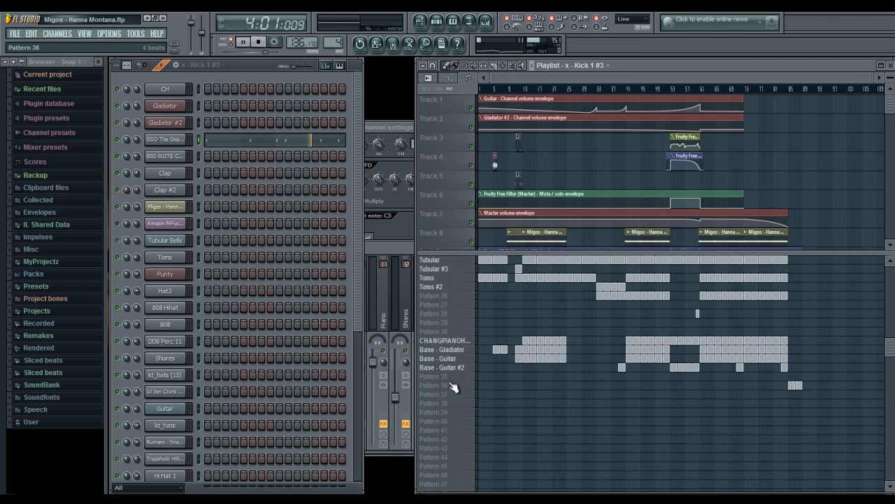
{"action": "left_click", "coordinate": [449, 341]}
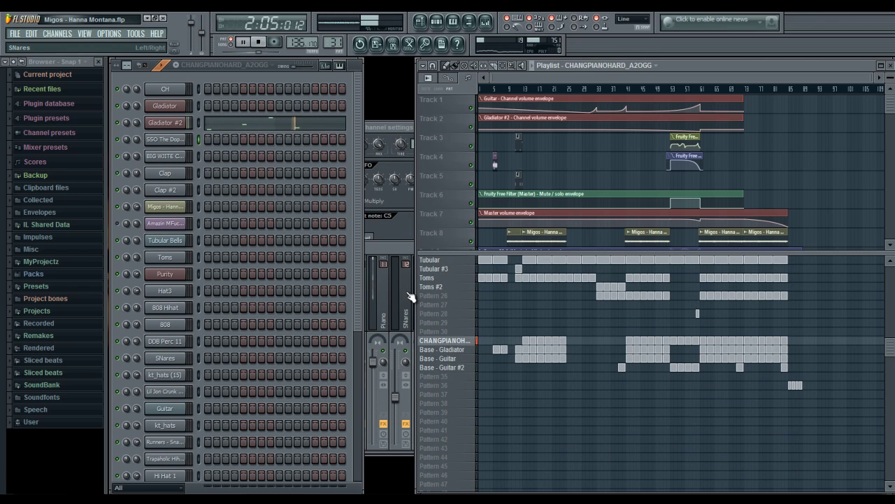
{"action": "left_click", "coordinate": [290, 129]}
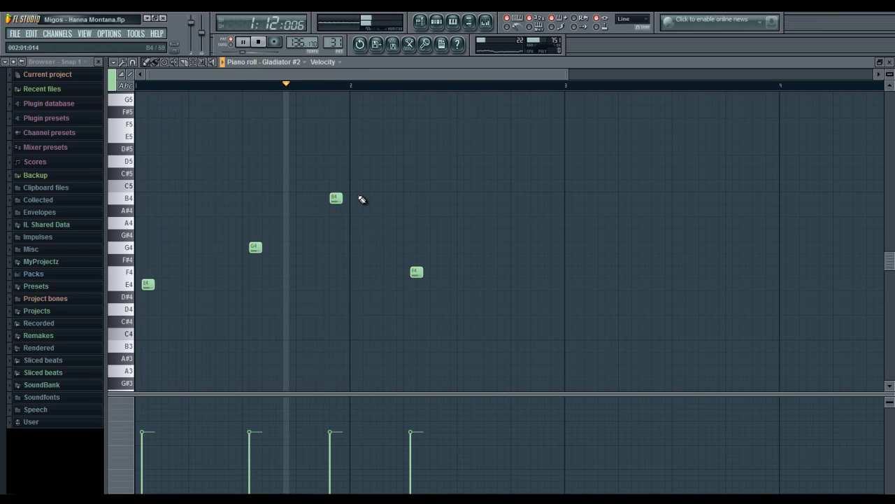
{"action": "left_click", "coordinate": [889, 63]}
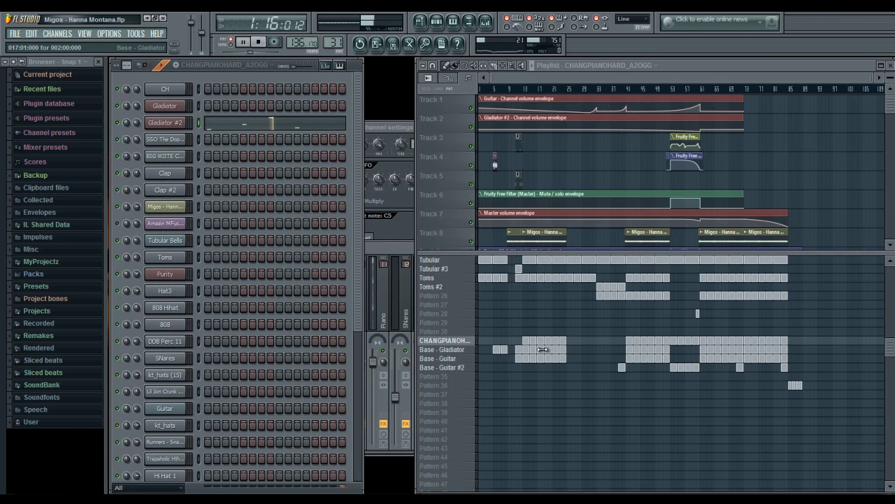
Step: Play the Base - Gladiator pattern and view its Gladiator notes in the piano roll
{"action": "left_click", "coordinate": [461, 352]}
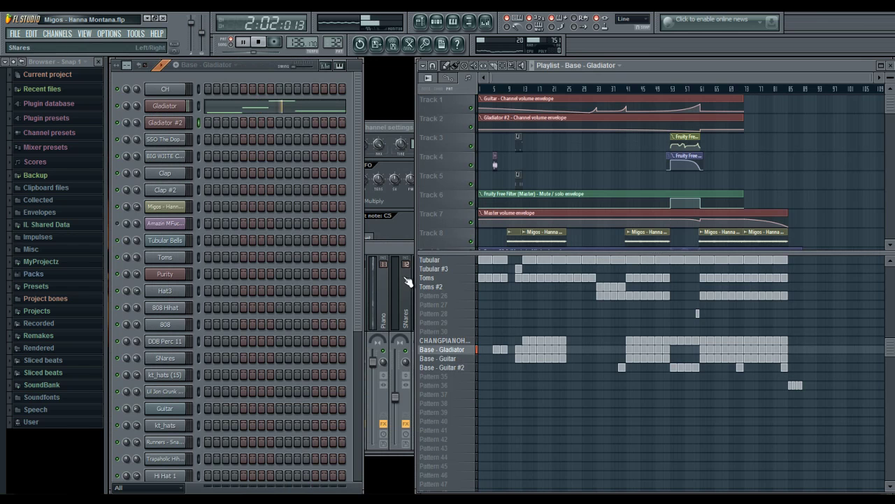
{"action": "left_click", "coordinate": [303, 110]}
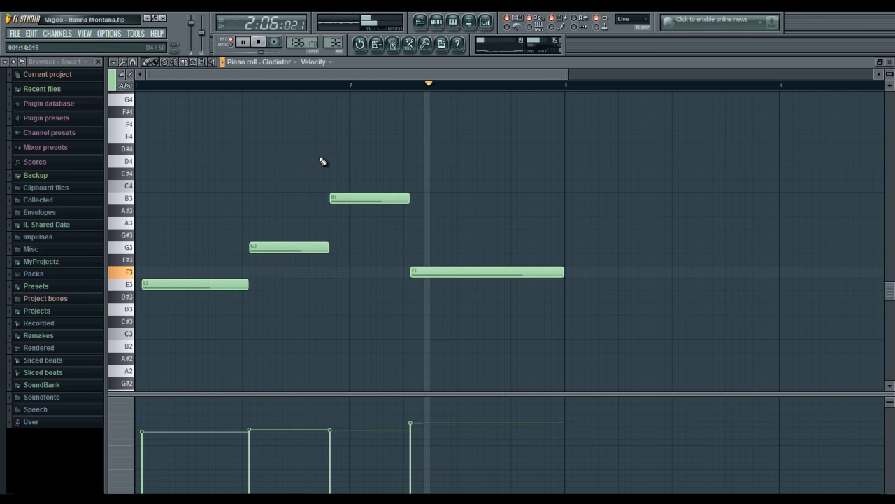
{"action": "left_click", "coordinate": [890, 61]}
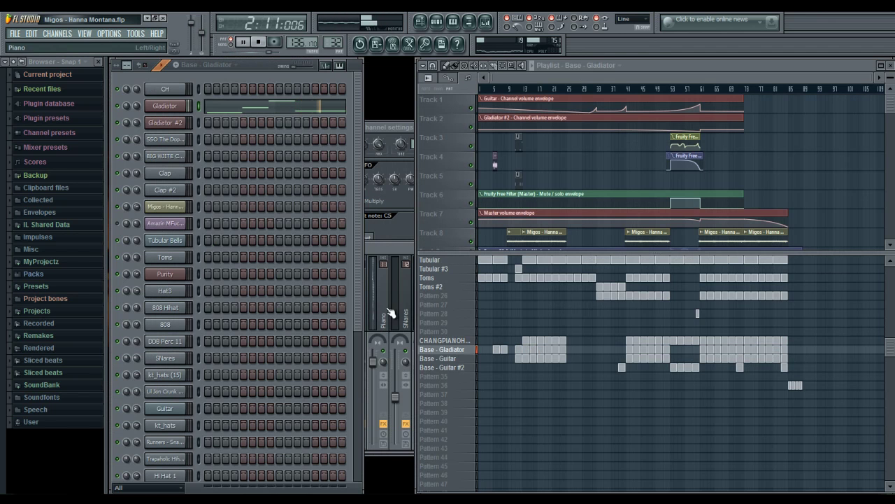
Step: Shorten the E2, G2 and B2 guitar notes in the Base - Guitar pattern to leave small gaps between notes, and stop playback
{"action": "left_click", "coordinate": [463, 358]}
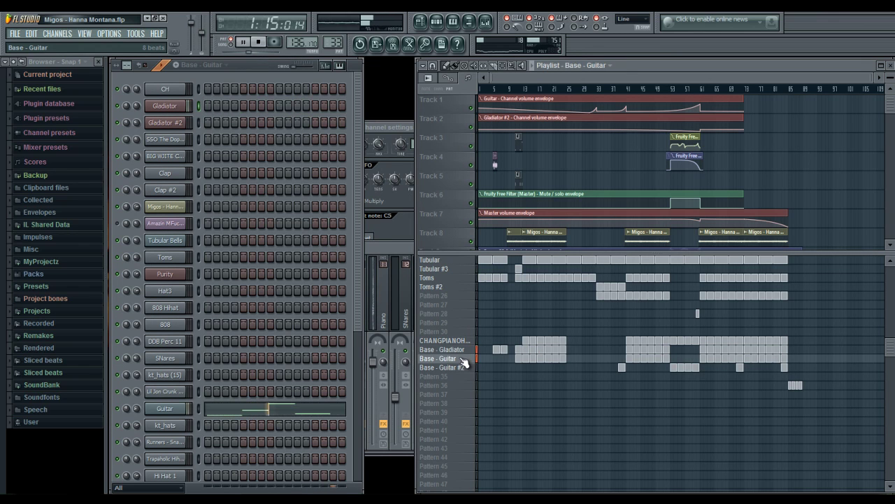
{"action": "left_click", "coordinate": [294, 411]}
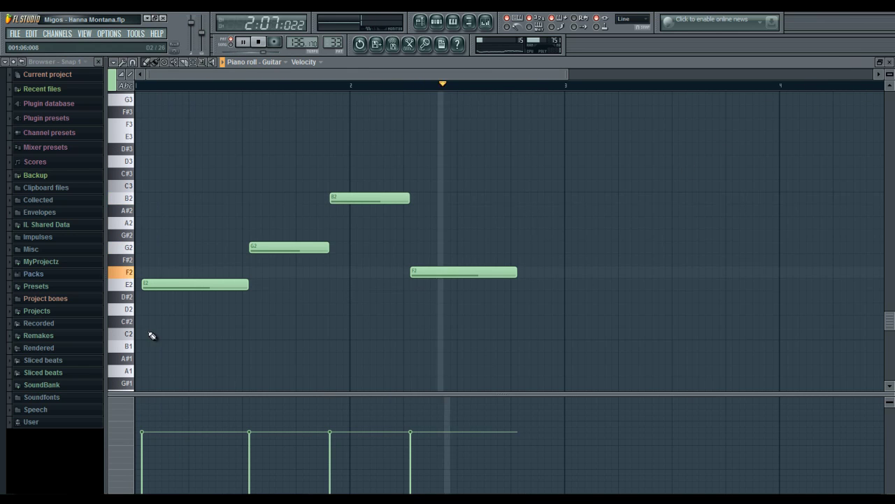
{"action": "left_click_drag", "start_coordinate": [247, 279], "coordinate": [238, 282]}
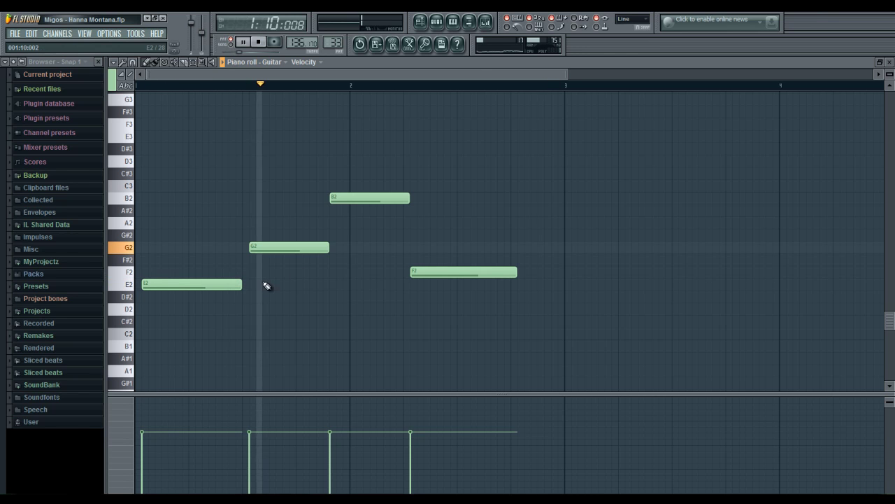
{"action": "mouse_move", "coordinate": [330, 247]}
{"action": "left_mouse_down"}
{"action": "mouse_move", "coordinate": [300, 253]}
{"action": "mouse_move", "coordinate": [331, 256]}
{"action": "mouse_move", "coordinate": [323, 254]}
{"action": "left_mouse_up"}
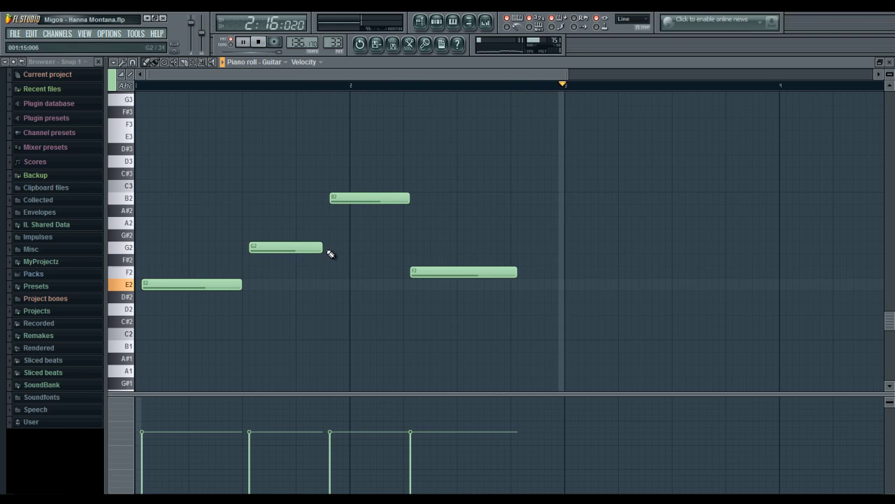
{"action": "left_click_drag", "start_coordinate": [410, 199], "coordinate": [396, 199]}
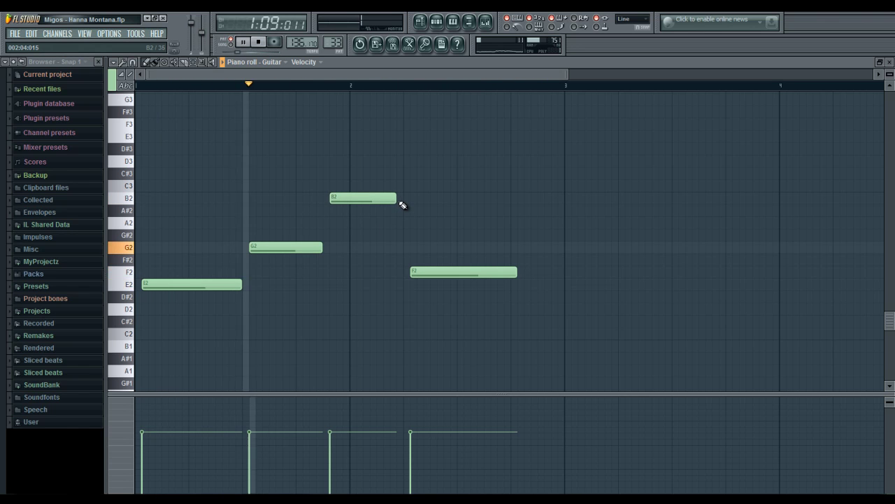
{"action": "left_click_drag", "start_coordinate": [396, 200], "coordinate": [403, 200]}
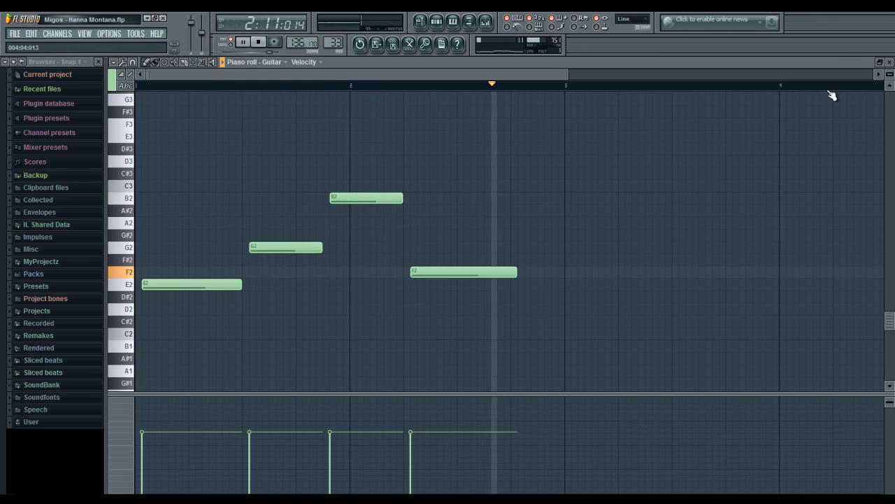
{"action": "left_click", "coordinate": [891, 62]}
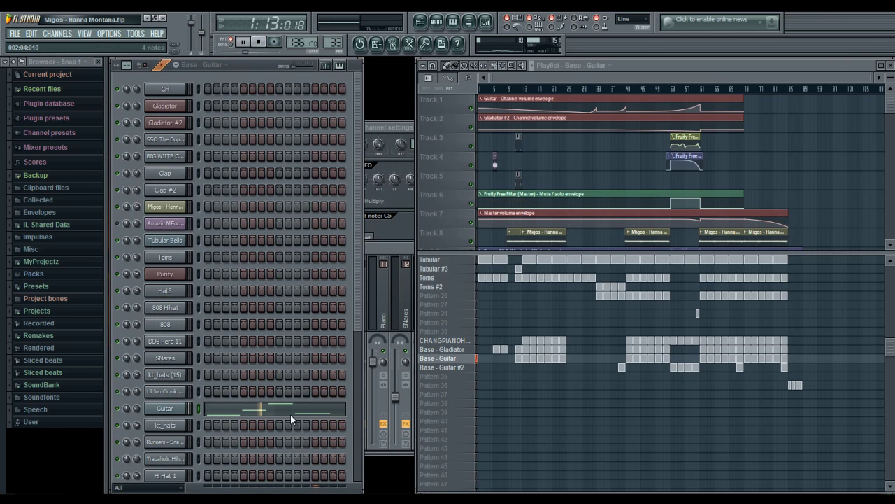
{"action": "left_click", "coordinate": [260, 42]}
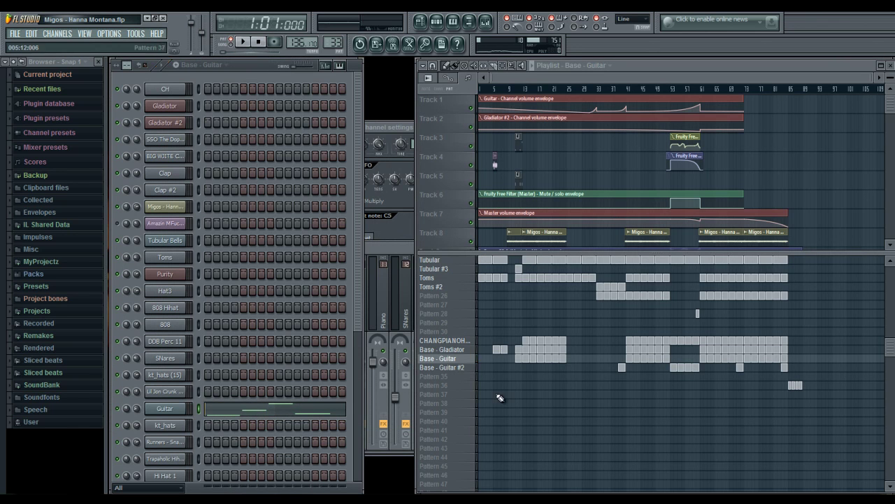
Step: Play the Base - Guitar #2 pattern, view its Guitar notes in the piano roll, and return to the CHANGPIANOHARD_A2OGG pattern
{"action": "left_click", "coordinate": [449, 369]}
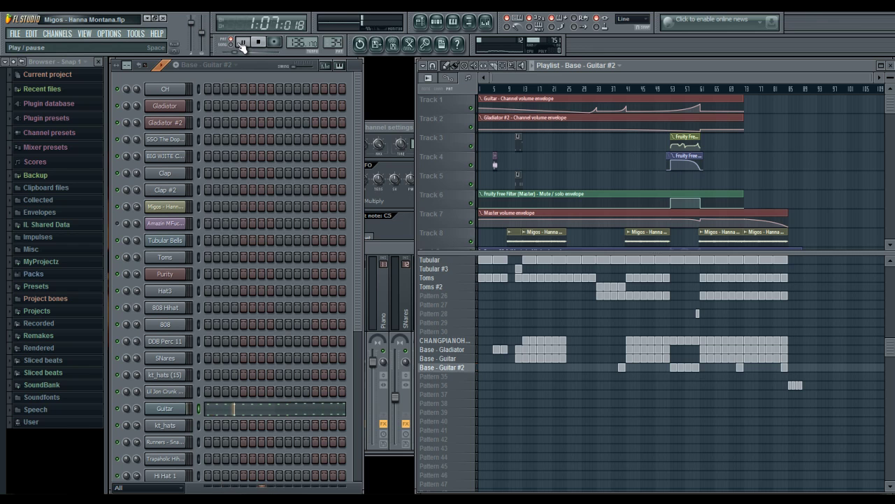
{"action": "left_click", "coordinate": [335, 414]}
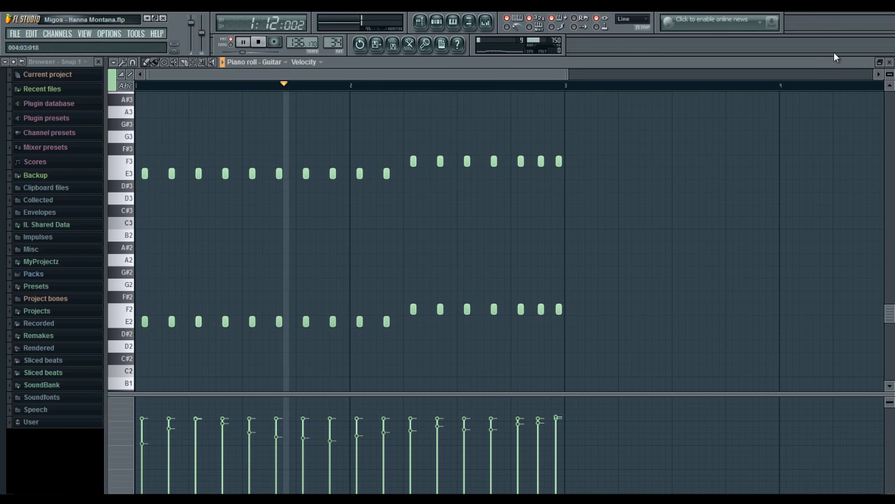
{"action": "left_click", "coordinate": [890, 63]}
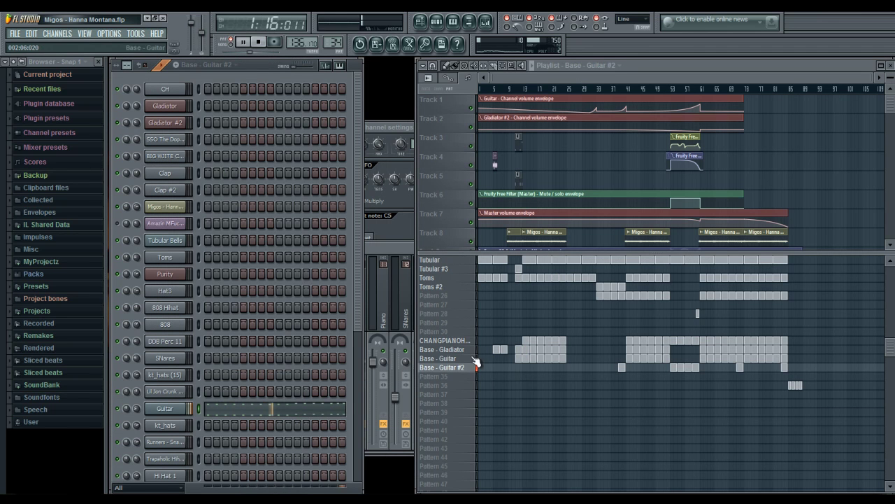
{"action": "left_click", "coordinate": [447, 341]}
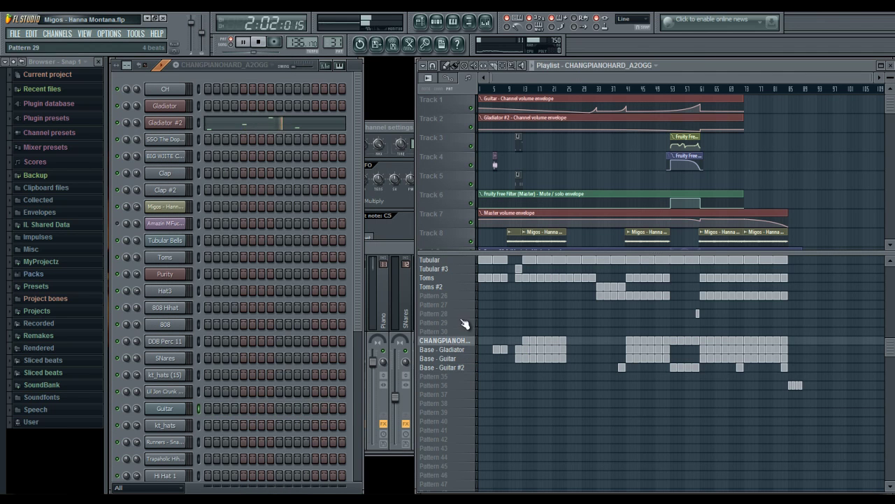
Step: Play Pattern 26 and view its CH notes in the piano roll
{"action": "left_click", "coordinate": [446, 287]}
{"action": "left_click", "coordinate": [448, 296]}
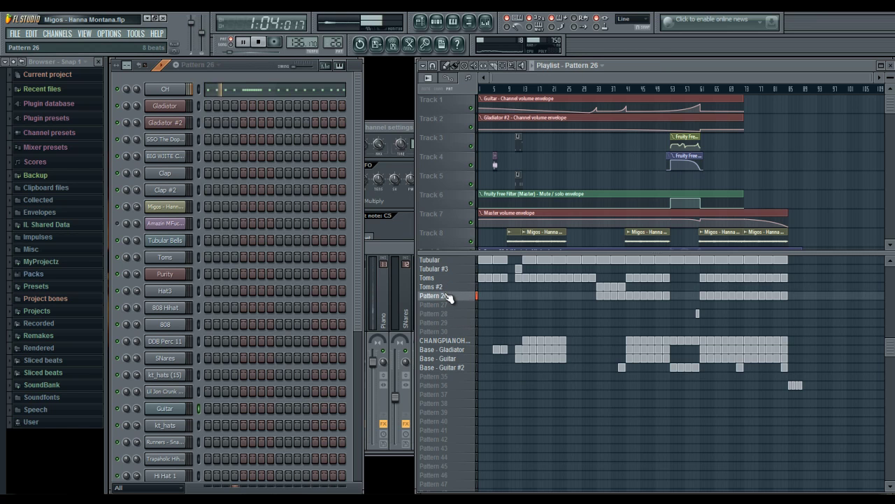
{"action": "left_click", "coordinate": [288, 94]}
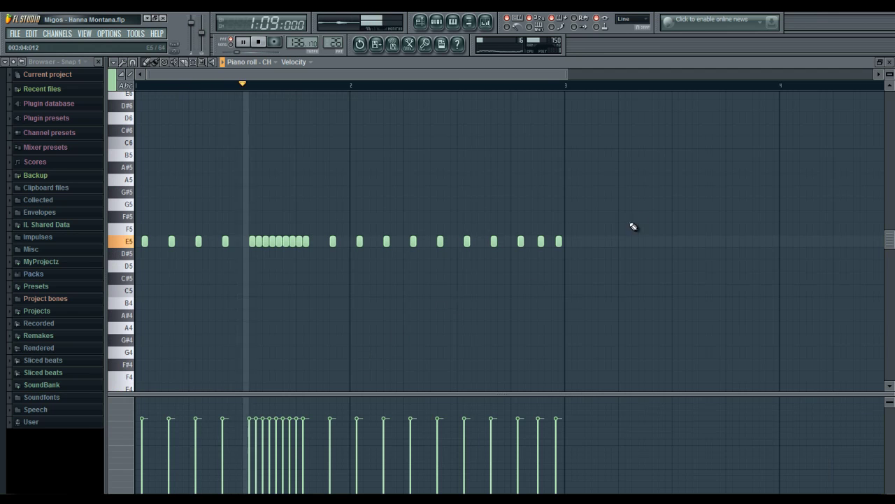
{"action": "left_click", "coordinate": [889, 63]}
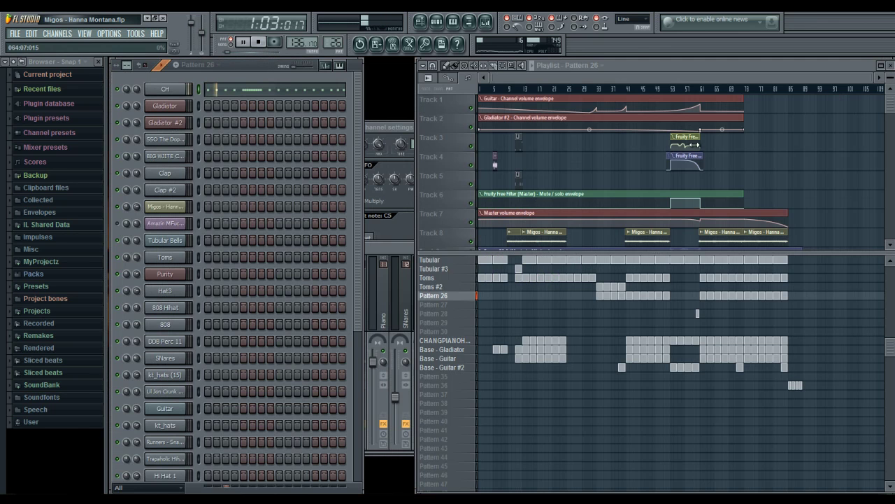
Step: Play the Toms #2 and Toms patterns and view the Toms notes of each in the piano roll
{"action": "left_click", "coordinate": [432, 287]}
{"action": "left_click", "coordinate": [305, 257]}
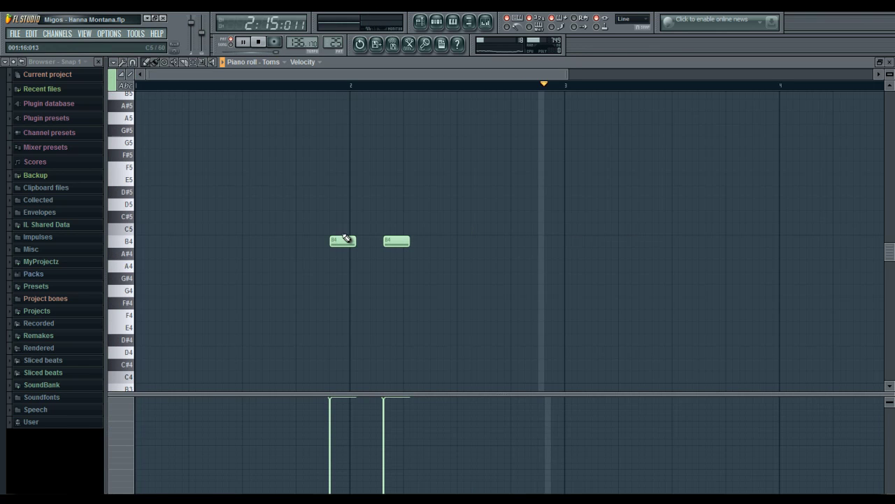
{"action": "left_click", "coordinate": [891, 62]}
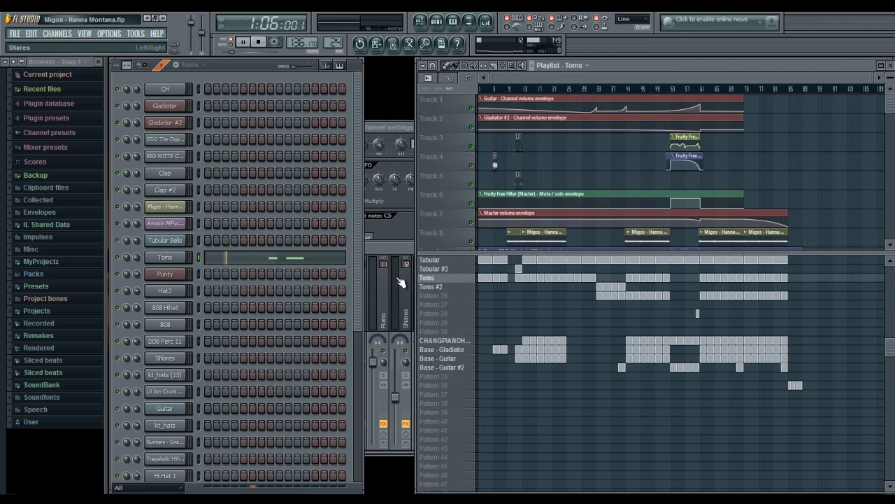
{"action": "left_click", "coordinate": [287, 263]}
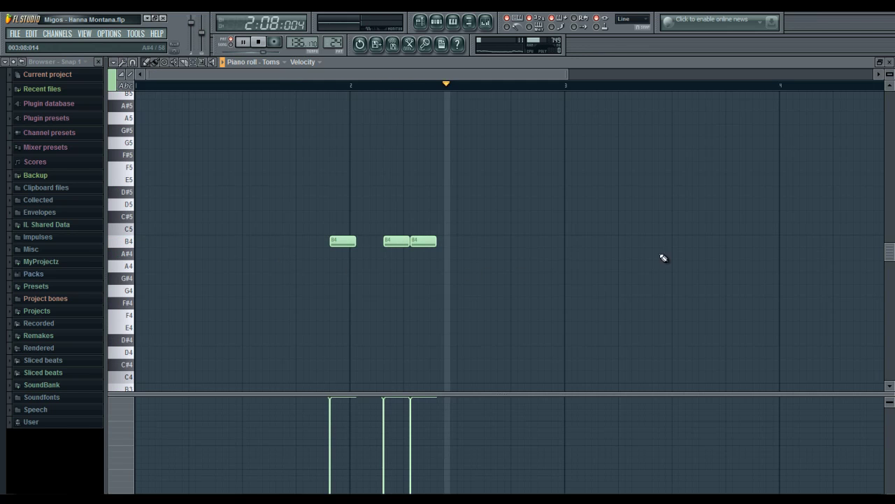
{"action": "left_click", "coordinate": [891, 62]}
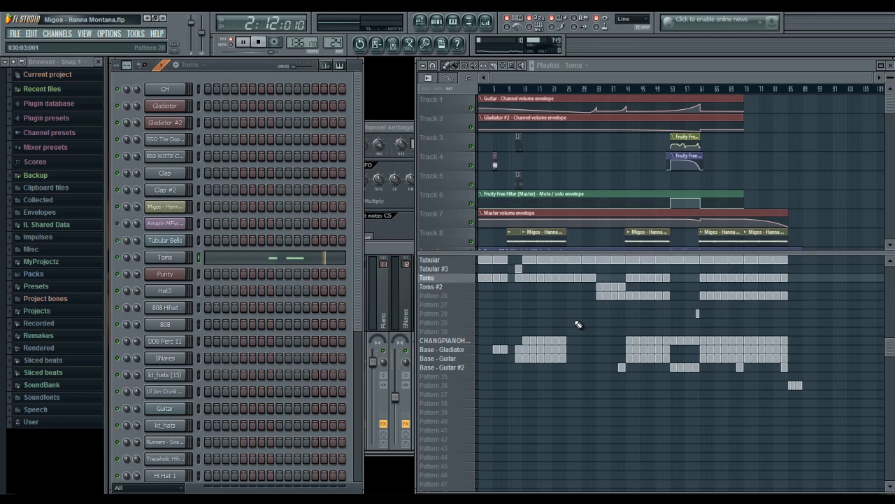
Step: Play the Tubular #3 and Tubular patterns and view their channels' notes in the step sequencer
{"action": "left_click", "coordinate": [435, 269]}
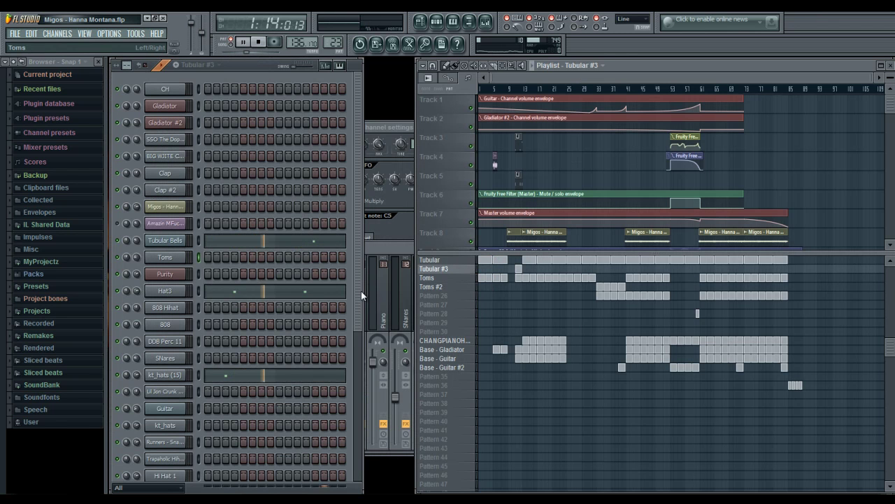
{"action": "left_click", "coordinate": [430, 263]}
{"action": "mouse_move", "coordinate": [355, 279]}
{"action": "left_mouse_down"}
{"action": "mouse_move", "coordinate": [348, 458]}
{"action": "mouse_move", "coordinate": [337, 273]}
{"action": "mouse_move", "coordinate": [348, 280]}
{"action": "left_mouse_up"}
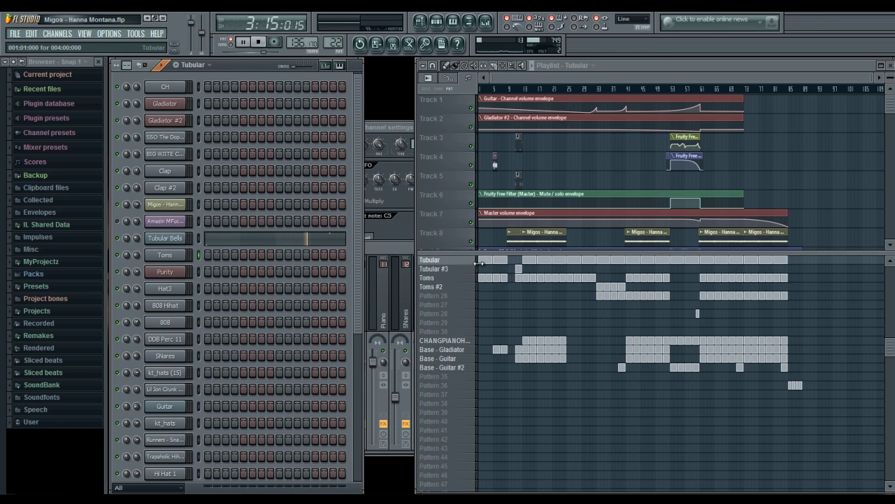
Step: Play Pattern 21 and Pattern 16, and look through the channels for Pattern 16's SD2500 notes
{"action": "scroll", "coordinate": [465, 276], "scroll_direction": "up", "scroll_amount": 3}
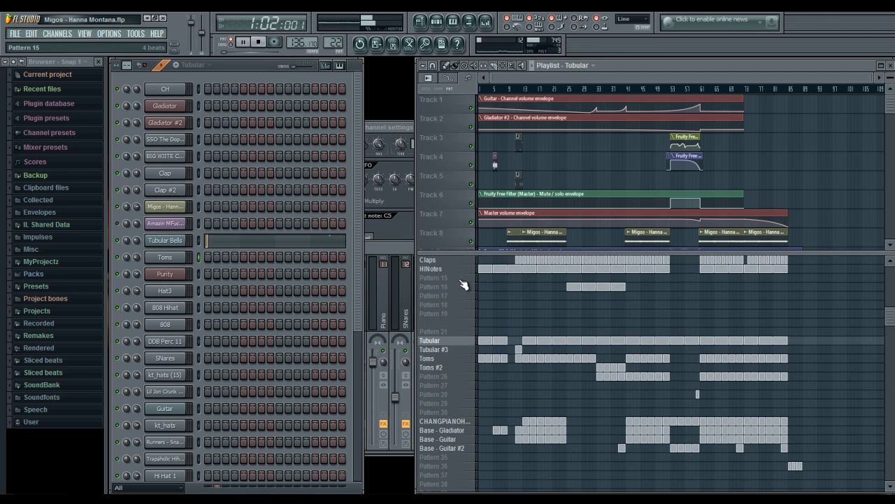
{"action": "left_click", "coordinate": [456, 332]}
{"action": "scroll", "coordinate": [458, 299], "scroll_direction": "up", "scroll_amount": 3}
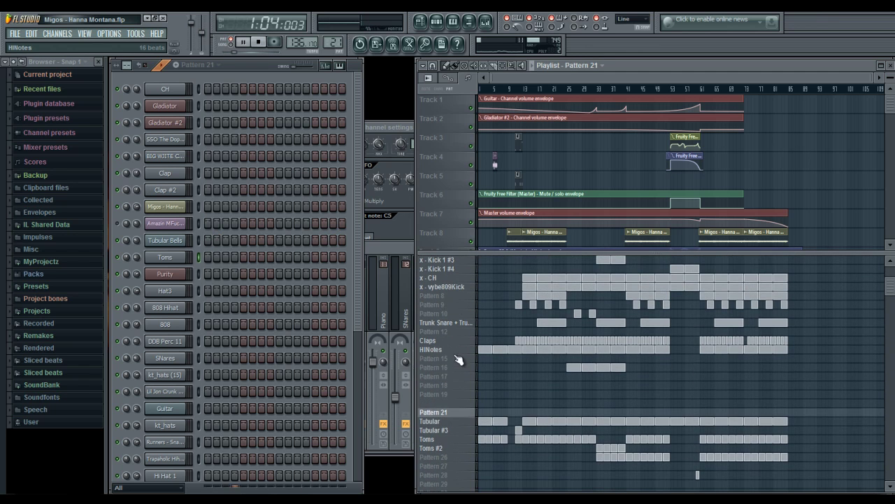
{"action": "left_click", "coordinate": [444, 369]}
{"action": "left_click_drag", "start_coordinate": [359, 286], "coordinate": [354, 253]}
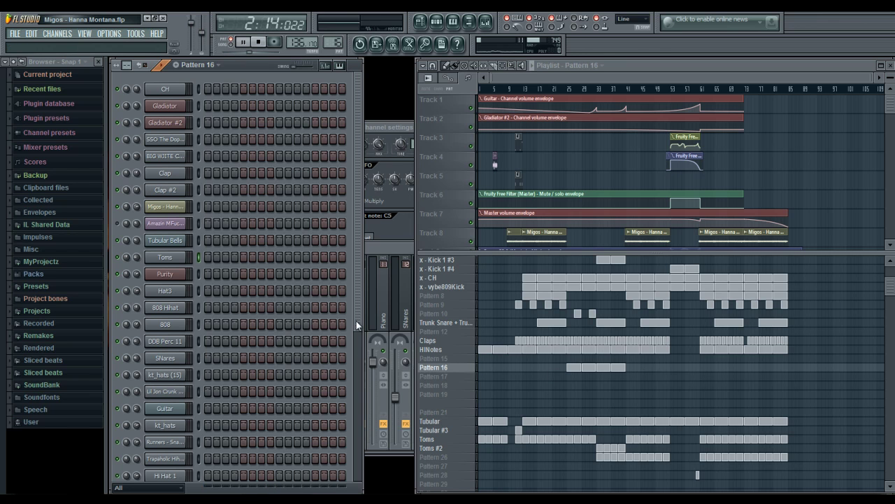
{"action": "left_click_drag", "start_coordinate": [356, 321], "coordinate": [363, 423]}
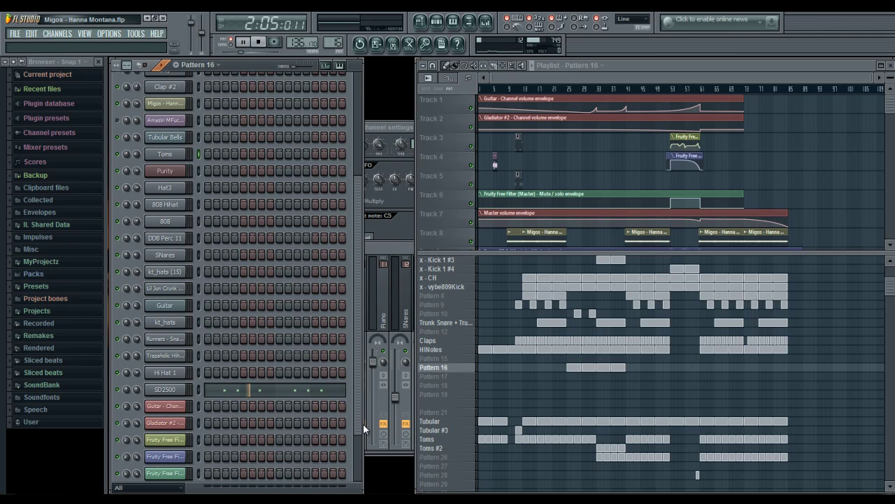
{"action": "left_click_drag", "start_coordinate": [363, 424], "coordinate": [367, 417]}
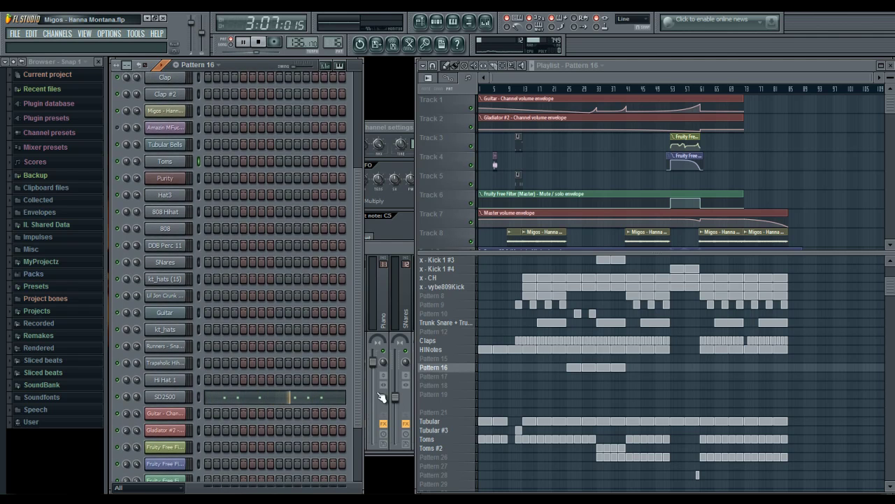
Step: Play Pattern 15 and the HiNotes pattern, and view the channel settings of HiNotes' Purity instrument
{"action": "left_click", "coordinate": [446, 360]}
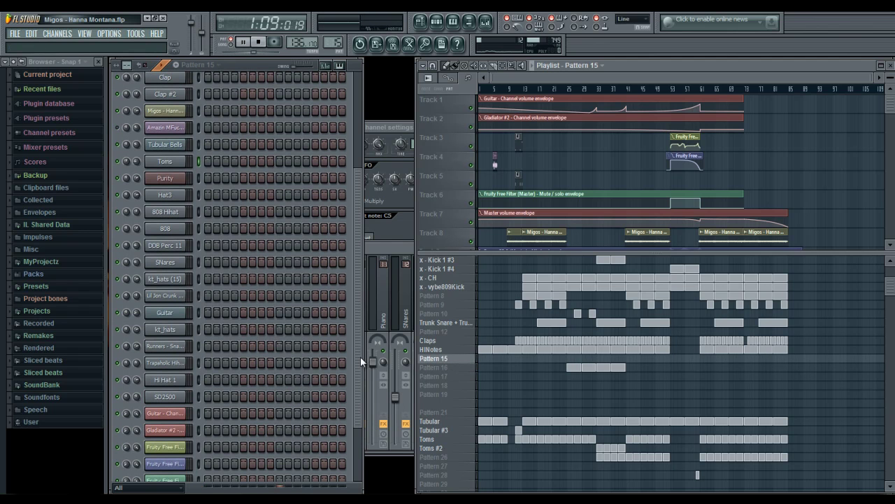
{"action": "left_click", "coordinate": [435, 349]}
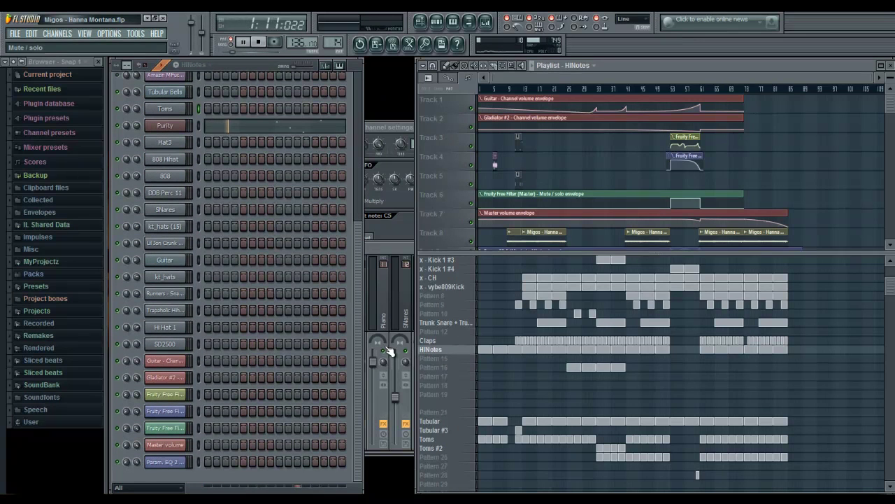
{"action": "scroll", "coordinate": [355, 302], "scroll_direction": "up", "scroll_amount": 4}
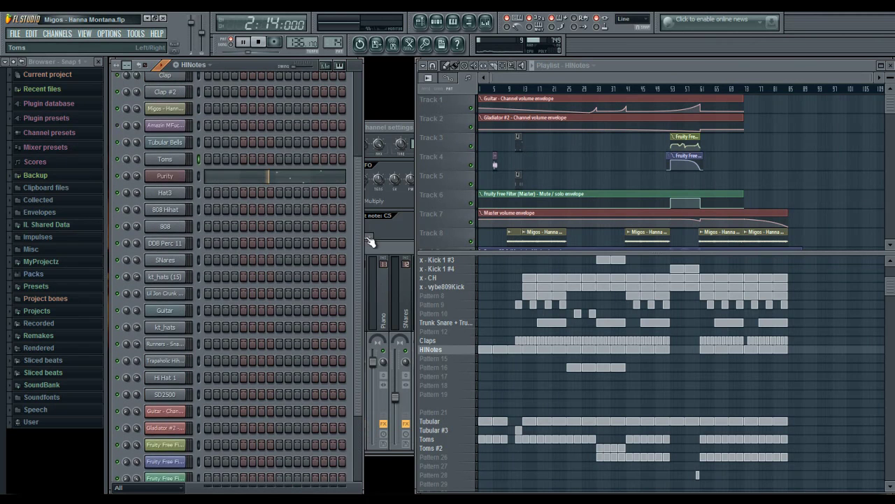
{"action": "left_click", "coordinate": [165, 191]}
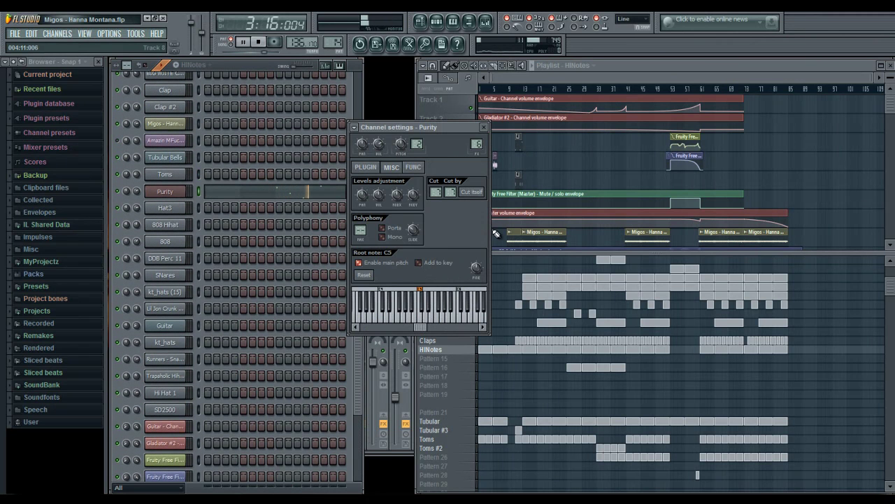
{"action": "left_click", "coordinate": [483, 127]}
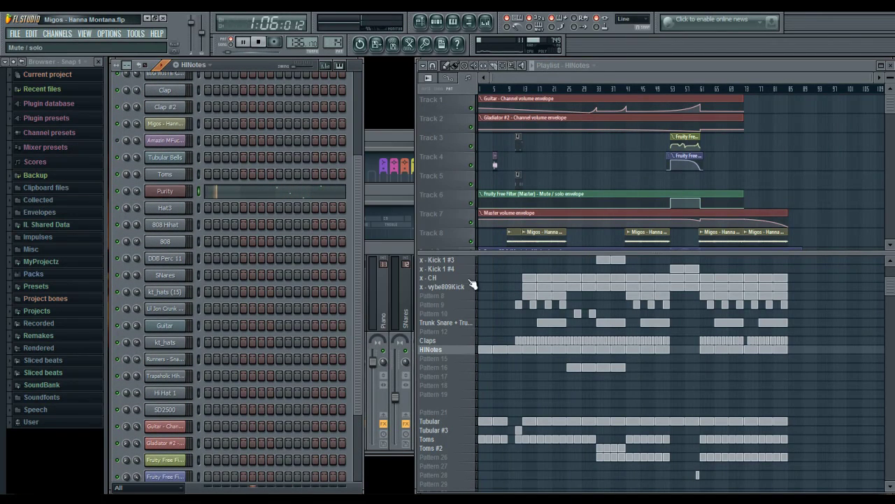
Step: Play the Claps and Trunk Snare patterns, and set the Runners - Snare channel's volume to 39%
{"action": "left_click", "coordinate": [444, 341]}
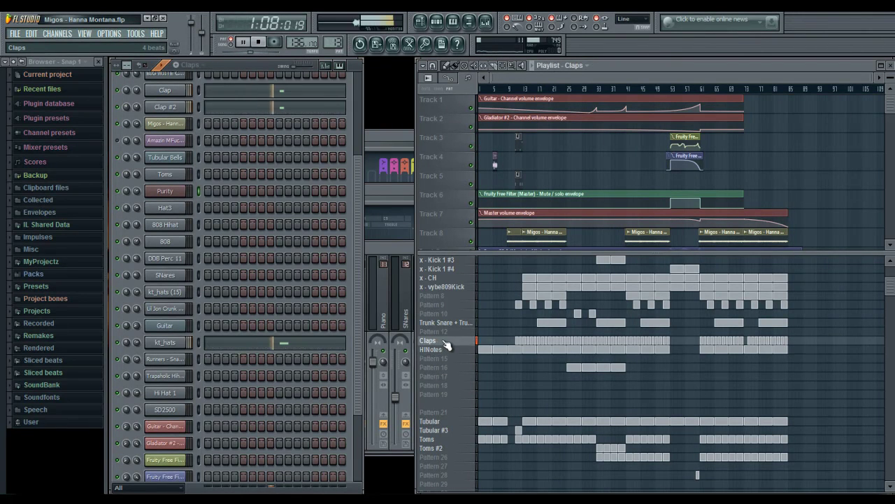
{"action": "left_click", "coordinate": [446, 322]}
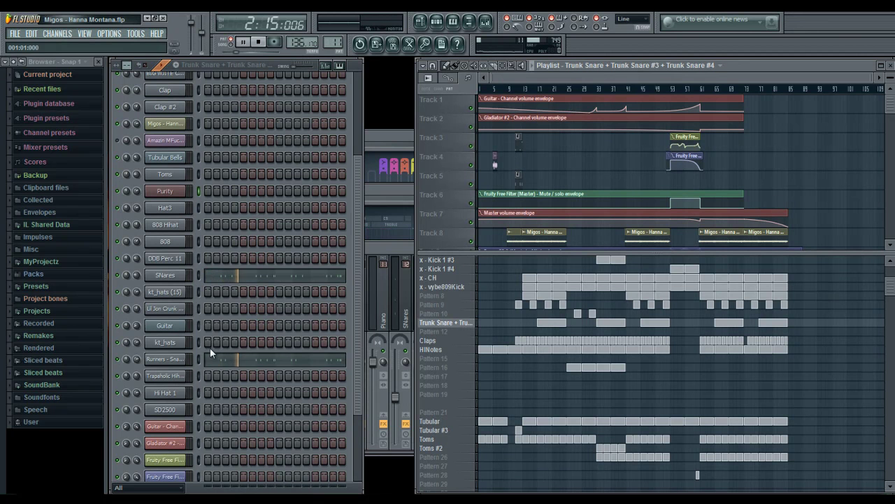
{"action": "left_click", "coordinate": [113, 357]}
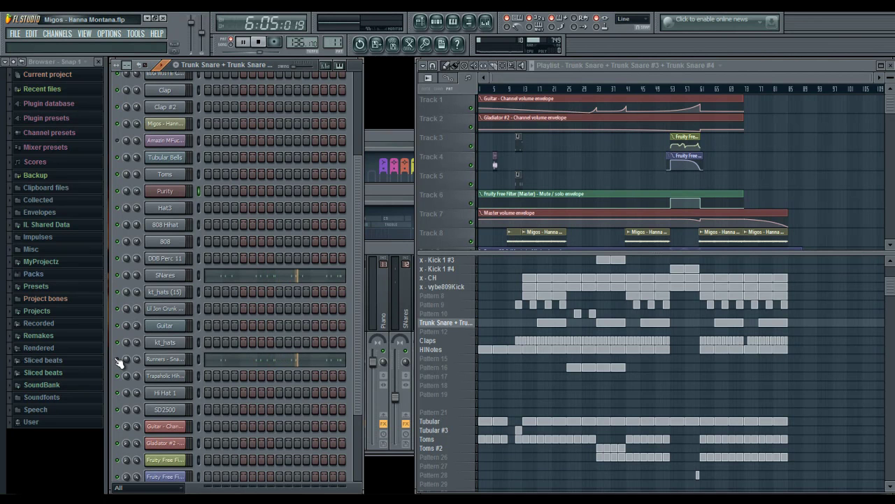
{"action": "left_click_drag", "start_coordinate": [135, 360], "coordinate": [137, 380]}
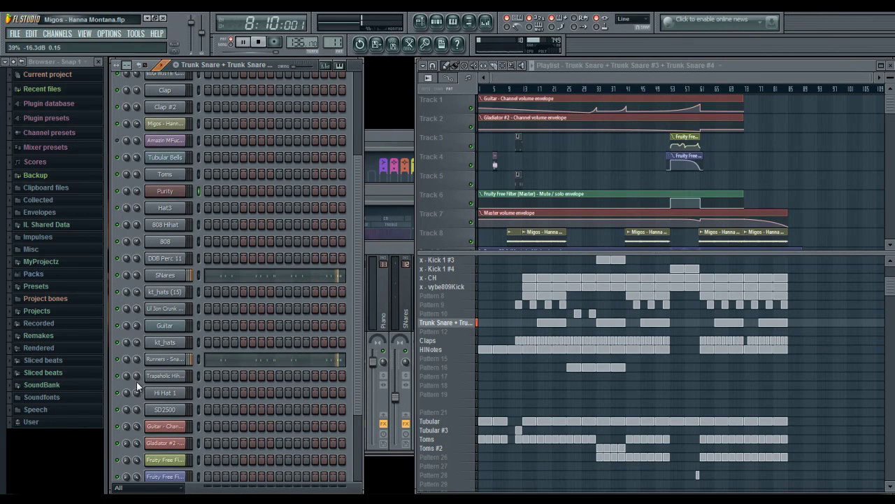
Step: Lower the attack of the Runners - Snare channel's volume envelope and stop playback
{"action": "left_click", "coordinate": [158, 360]}
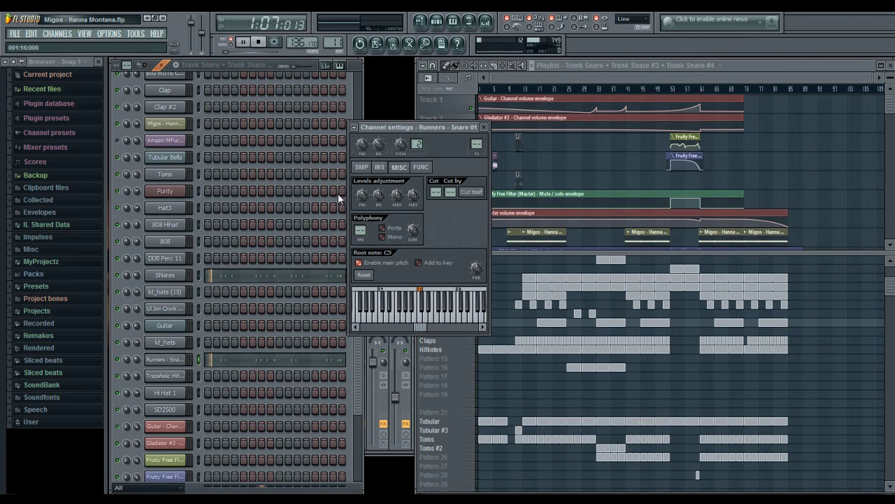
{"action": "left_click", "coordinate": [379, 167]}
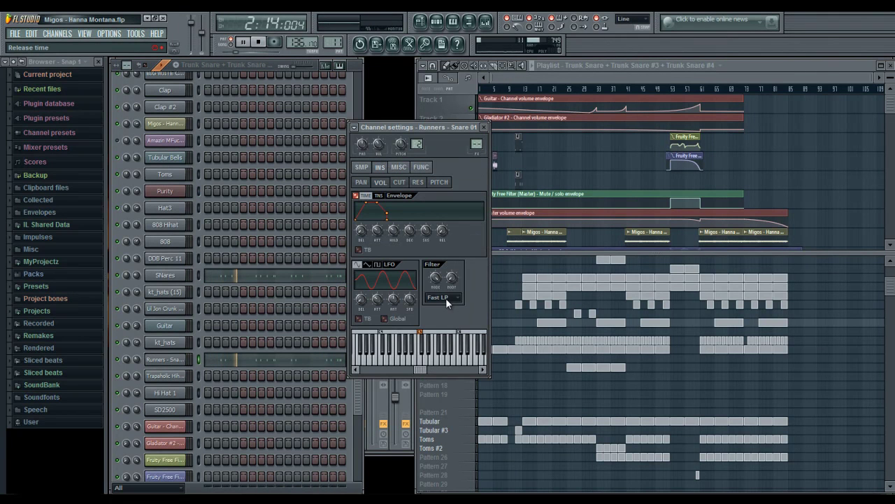
{"action": "left_click_drag", "start_coordinate": [376, 236], "coordinate": [376, 284]}
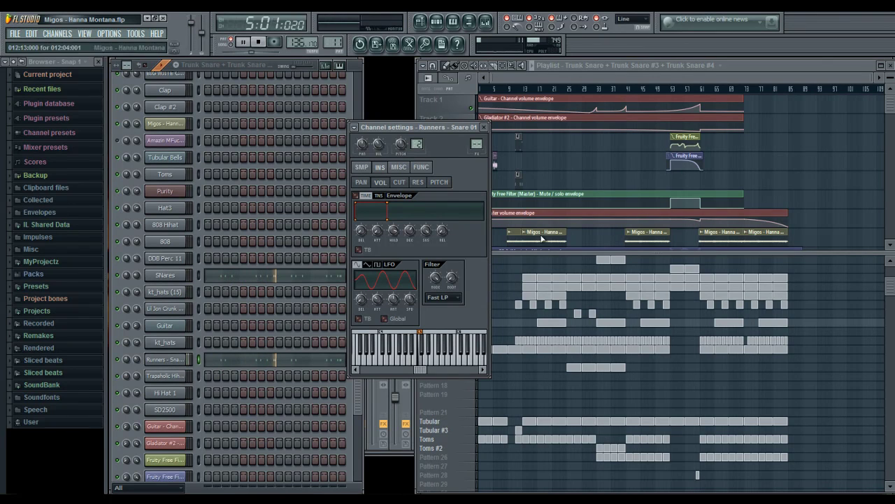
{"action": "left_click", "coordinate": [258, 42]}
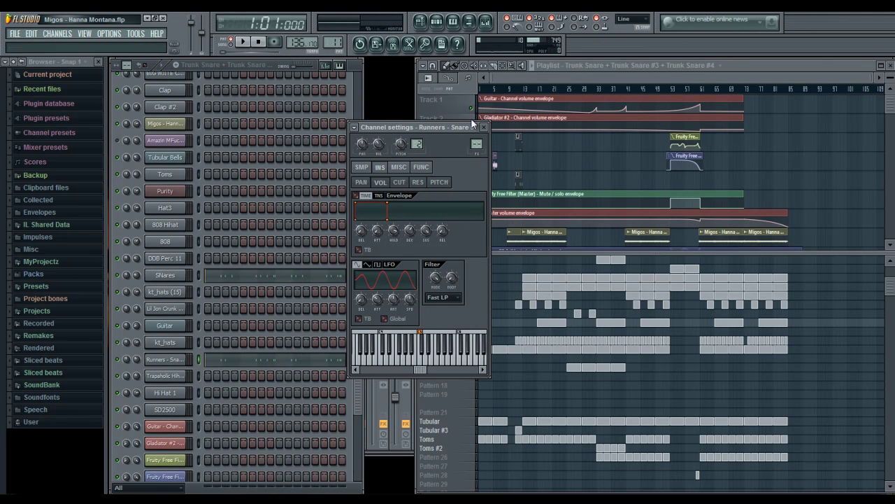
{"action": "left_click", "coordinate": [483, 145]}
Step: Play Pattern 10, Pattern 9 and Pattern 8 in turn to review their DDB Perc 11 and Hat3 notes
{"action": "left_click", "coordinate": [459, 314]}
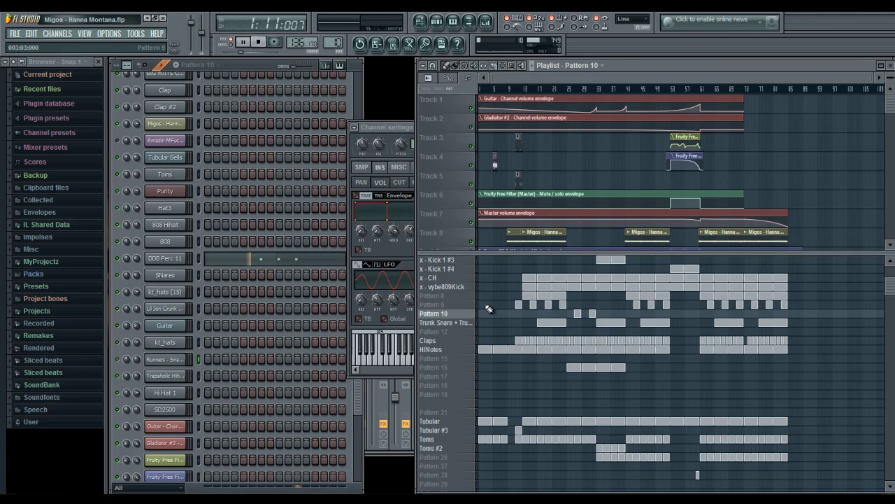
{"action": "left_click", "coordinate": [450, 308]}
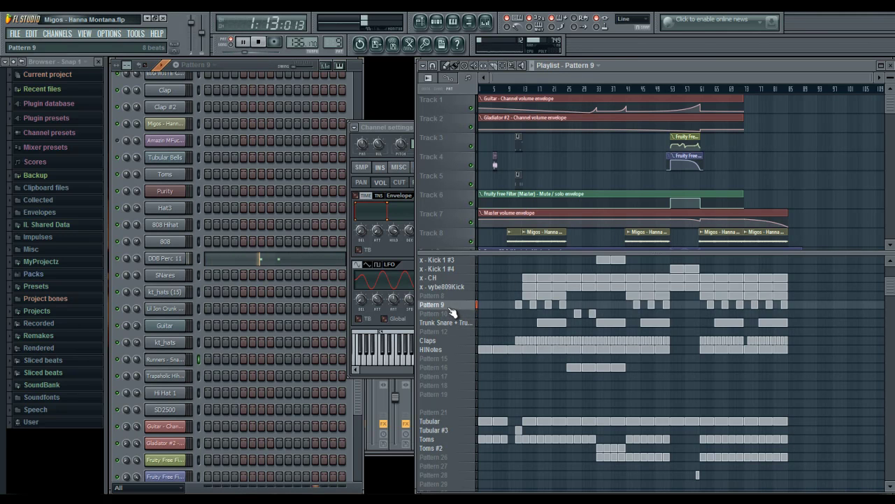
{"action": "left_click", "coordinate": [445, 296]}
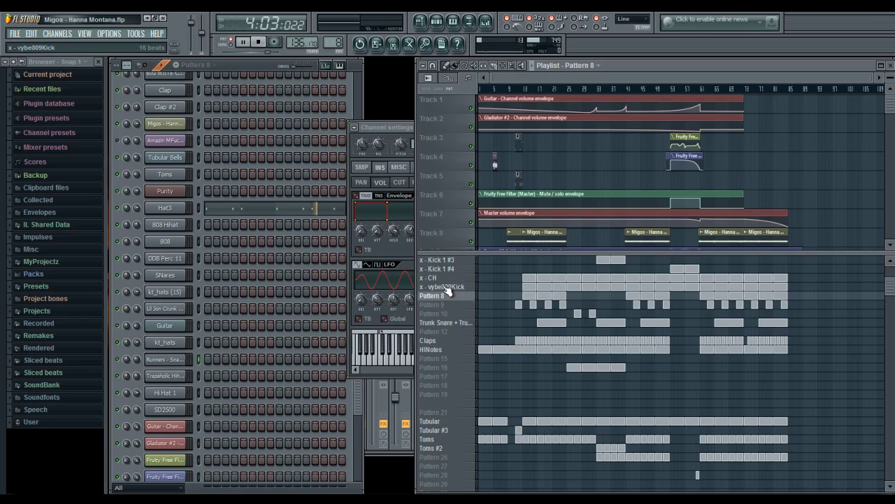
Step: Play the x - vybe809Kick pattern and view all of its 808 notes in the piano roll
{"action": "left_click", "coordinate": [446, 288]}
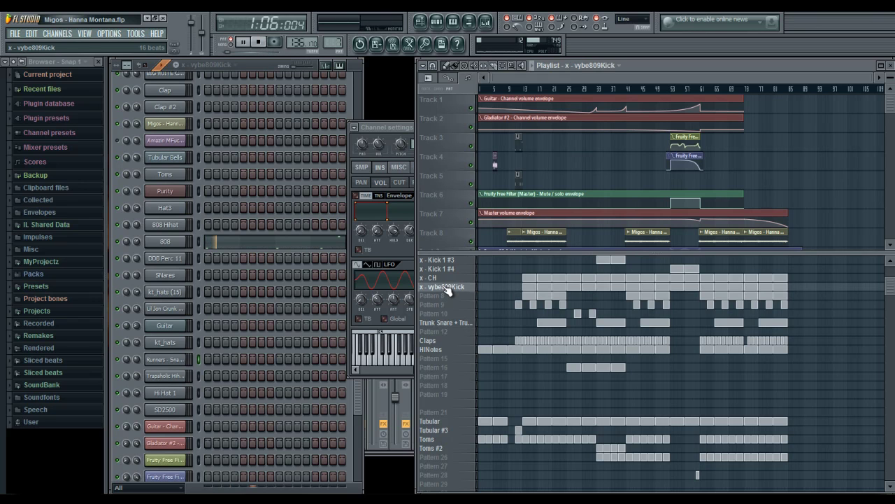
{"action": "left_click", "coordinate": [310, 248]}
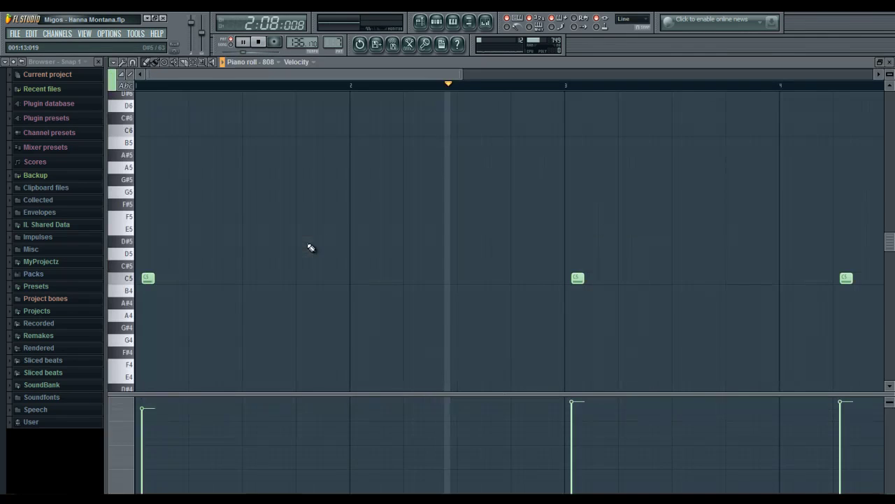
{"action": "left_click_drag", "start_coordinate": [413, 74], "coordinate": [333, 61]}
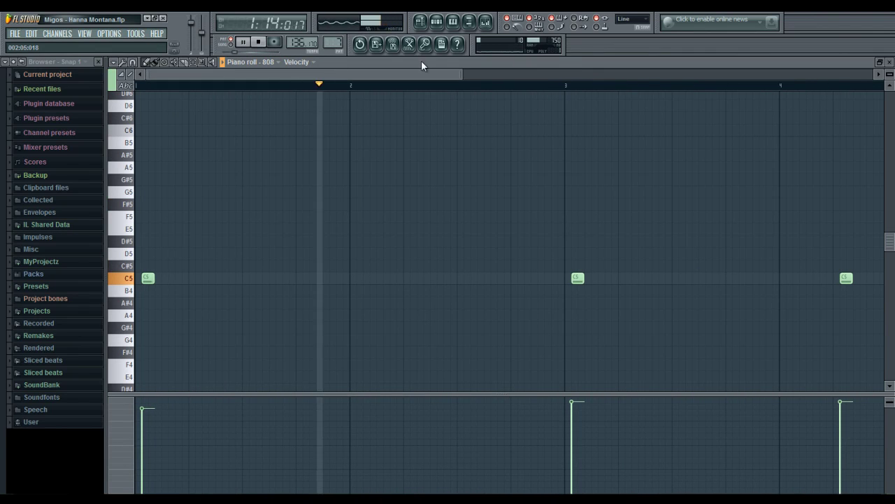
{"action": "left_click_drag", "start_coordinate": [460, 75], "coordinate": [656, 74]}
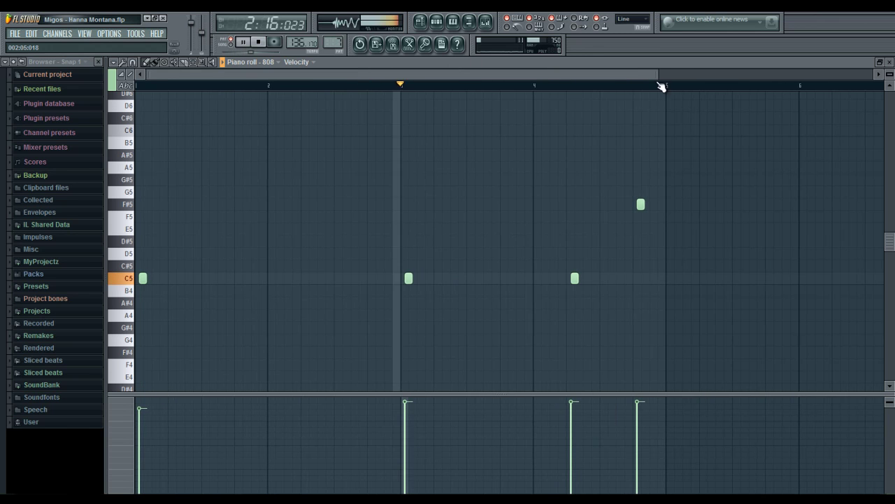
{"action": "left_click", "coordinate": [891, 63]}
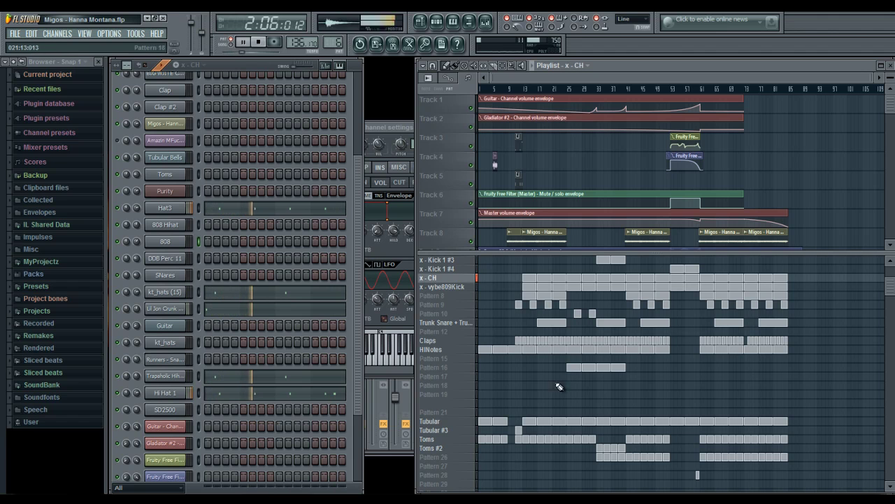
Step: Stop the pattern loop and play the full arrangement in song mode with Track 8 muted
{"action": "key", "text": "space"}
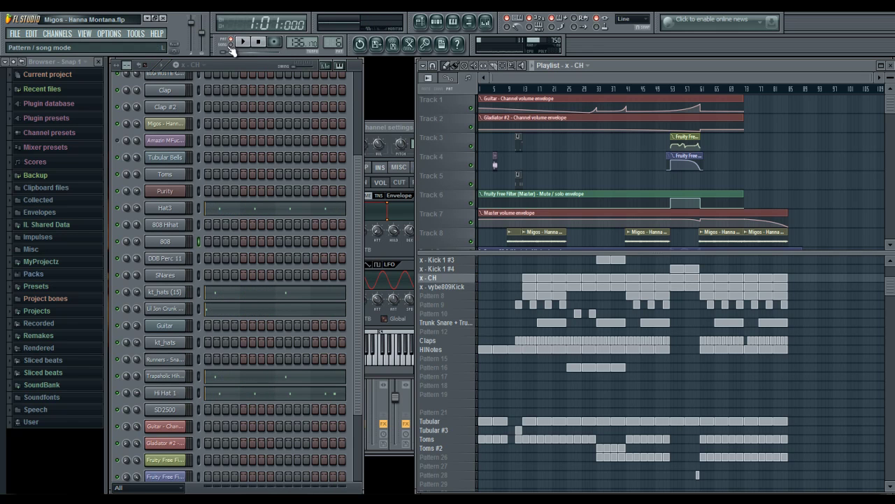
{"action": "left_click", "coordinate": [245, 42]}
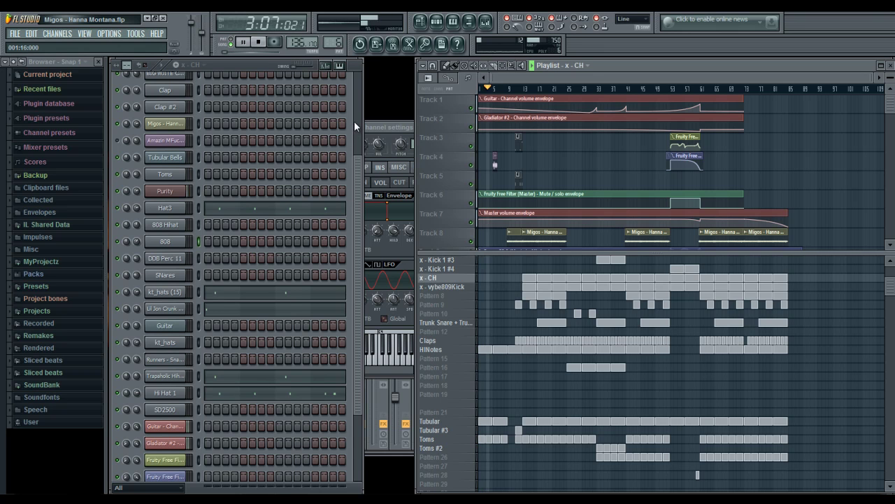
{"action": "left_click", "coordinate": [471, 242]}
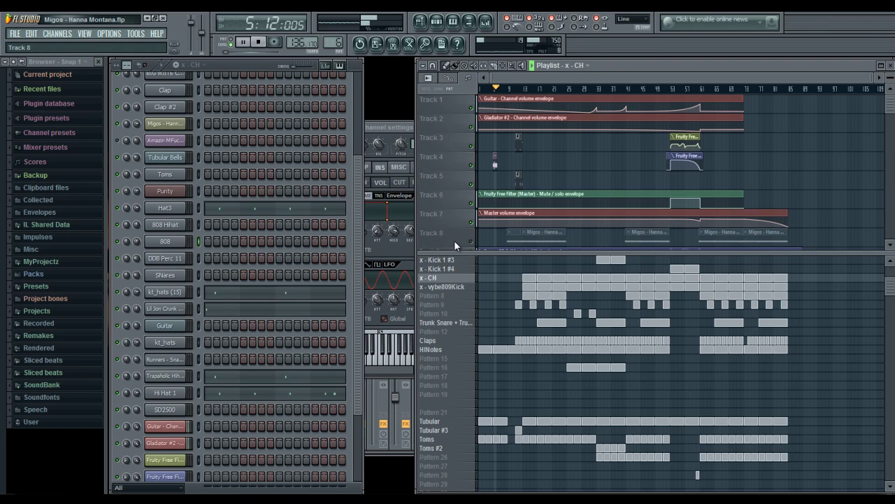
Step: Select the Toms and Base - Gladiator patterns in turn to view their channel notes while the song plays
{"action": "left_click", "coordinate": [462, 439]}
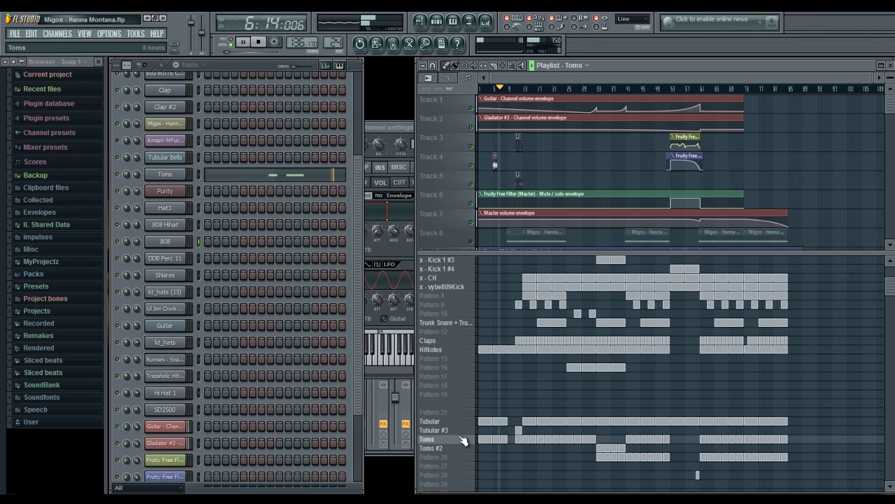
{"action": "scroll", "coordinate": [462, 439], "scroll_direction": "down", "scroll_amount": 5}
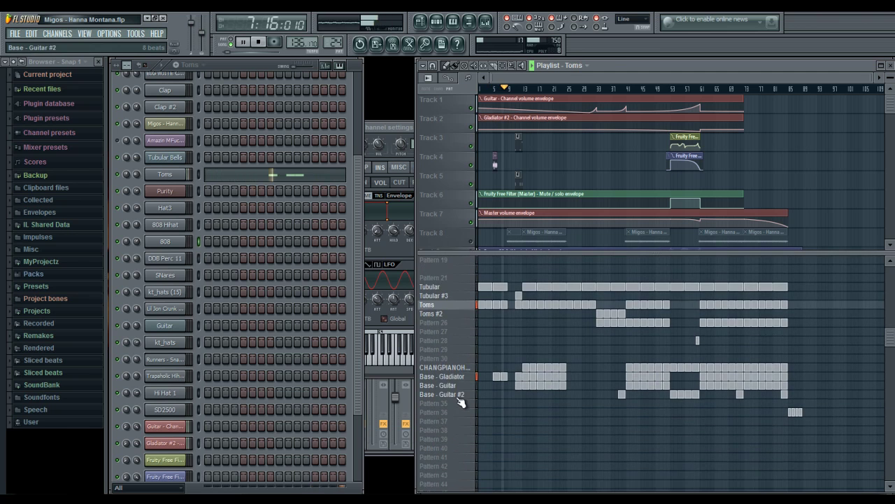
{"action": "left_click", "coordinate": [455, 377]}
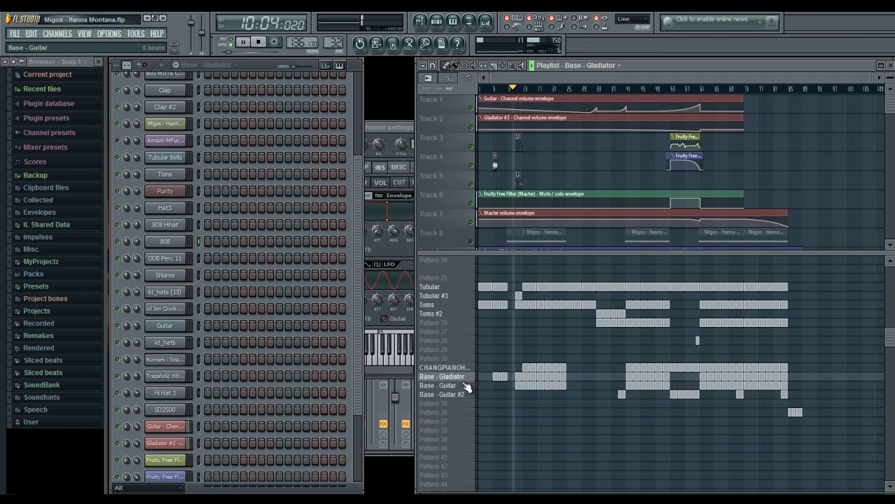
{"action": "scroll", "coordinate": [356, 296], "scroll_direction": "up", "scroll_amount": 5}
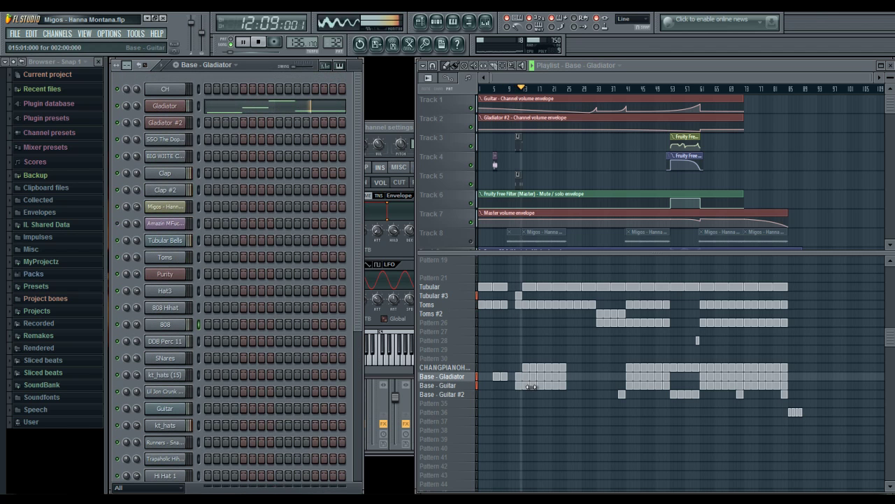
Step: Compare the song with Track 8 unmuted and muted again, and look through the channel list during playback
{"action": "left_click", "coordinate": [471, 241]}
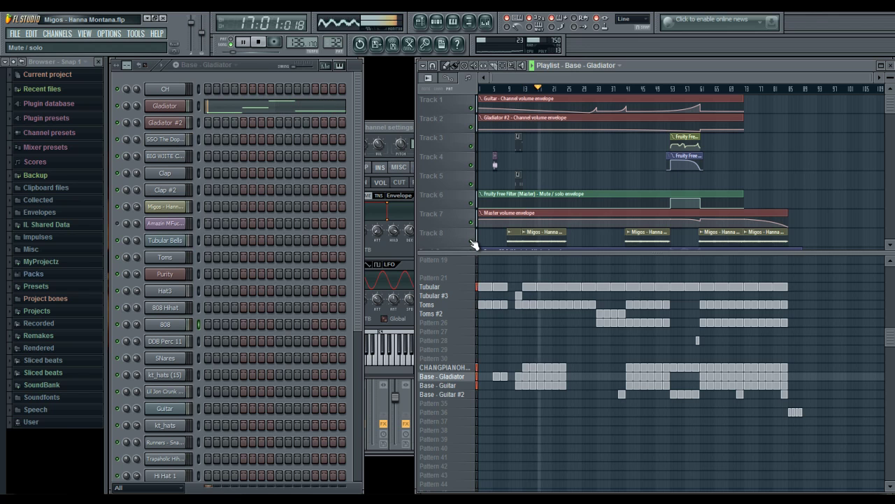
{"action": "left_click", "coordinate": [472, 242]}
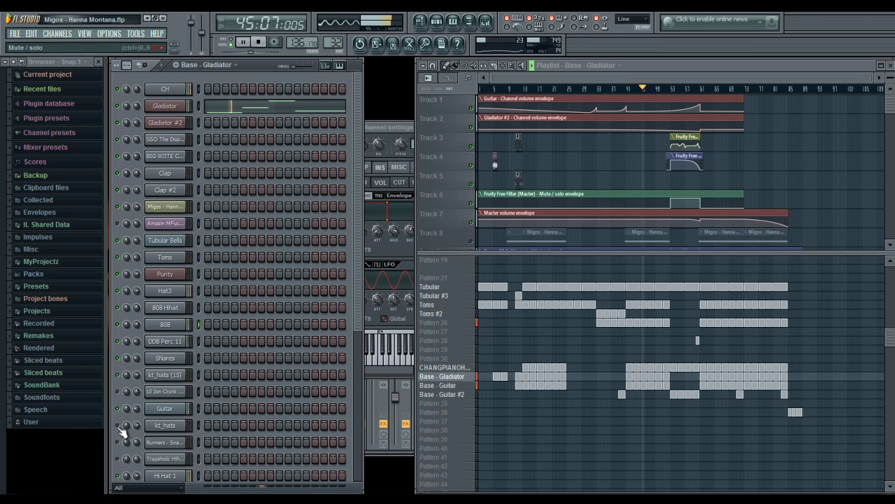
{"action": "scroll", "coordinate": [122, 451], "scroll_direction": "down", "scroll_amount": 5}
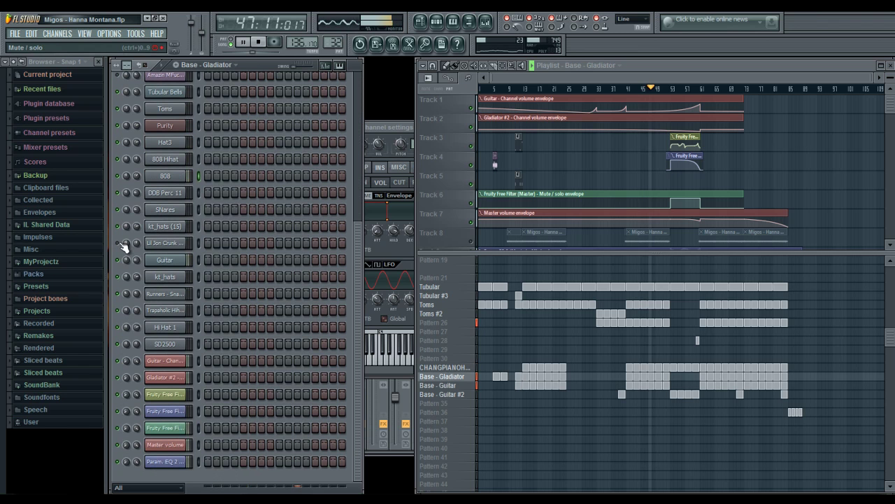
{"action": "scroll", "coordinate": [142, 371], "scroll_direction": "up", "scroll_amount": 5}
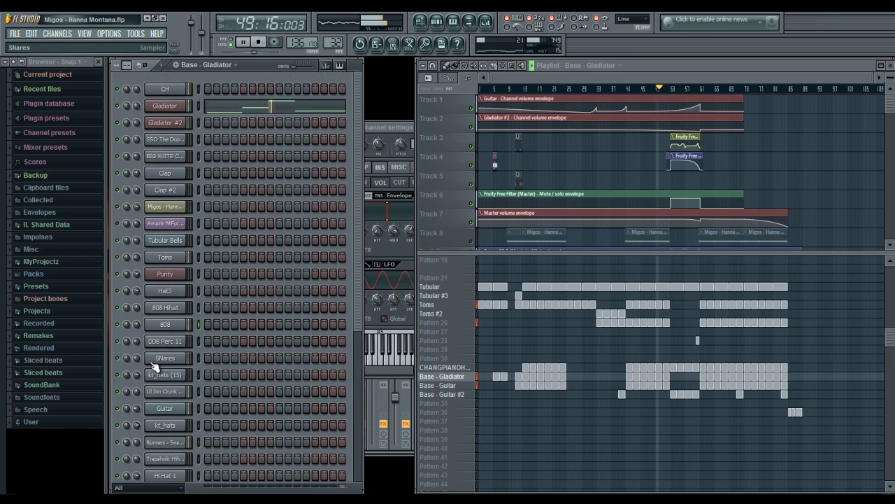
{"action": "scroll", "coordinate": [152, 368], "scroll_direction": "down", "scroll_amount": 3}
{"action": "scroll", "coordinate": [155, 368], "scroll_direction": "down", "scroll_amount": 1}
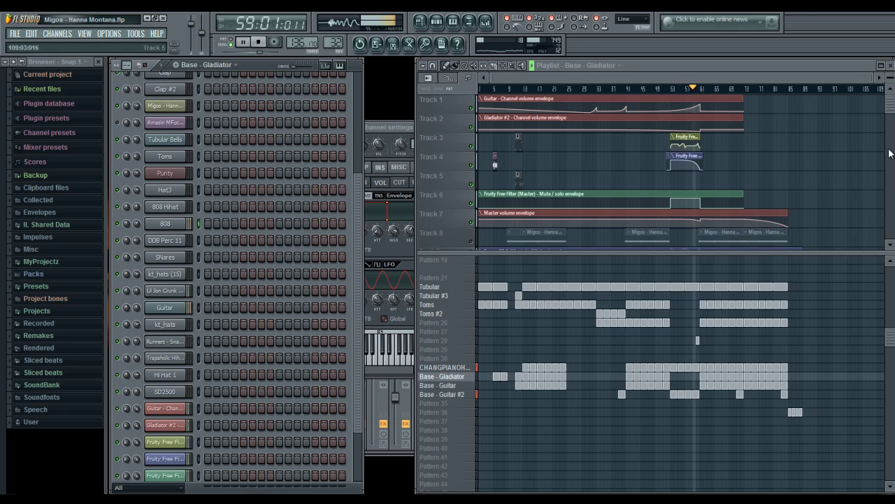
Step: Set the Master volume envelope point at bar 61 on Track 7 to 79%
{"action": "left_click_drag", "start_coordinate": [891, 76], "coordinate": [893, 80]}
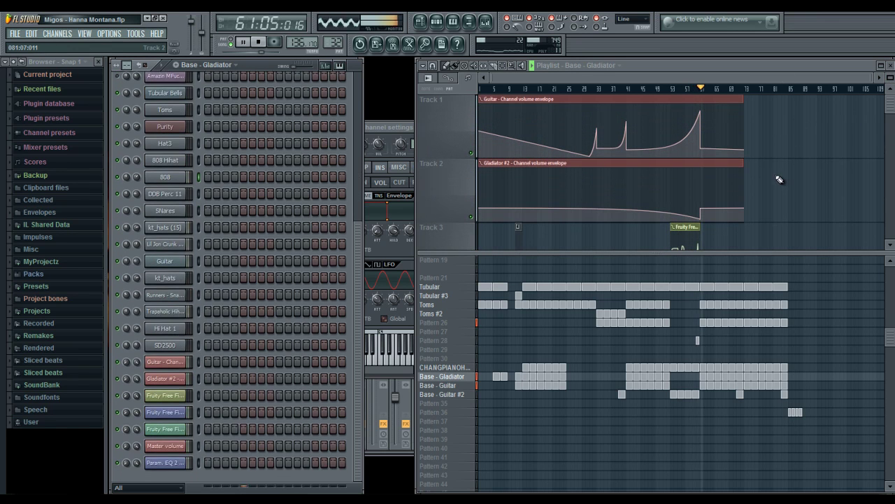
{"action": "left_click_drag", "start_coordinate": [890, 108], "coordinate": [891, 125]}
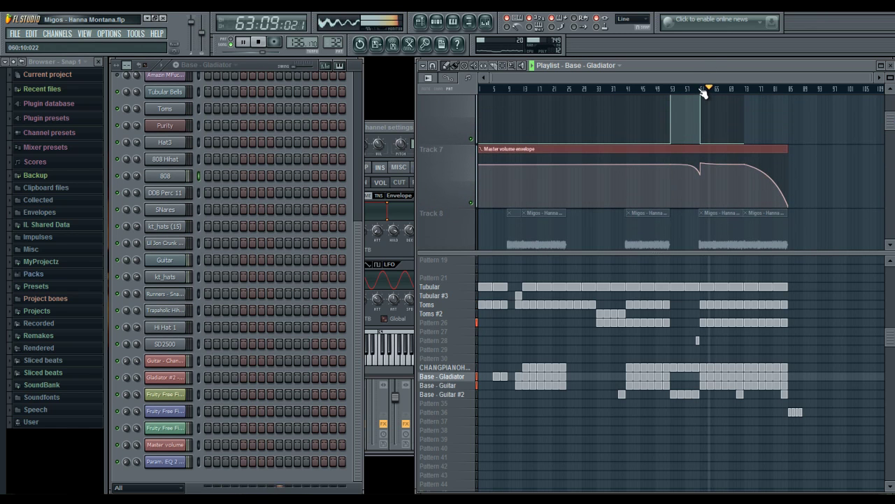
{"action": "scroll", "coordinate": [703, 91], "scroll_direction": "up", "scroll_amount": 3}
{"action": "scroll", "coordinate": [703, 93], "scroll_direction": "up", "scroll_amount": 2}
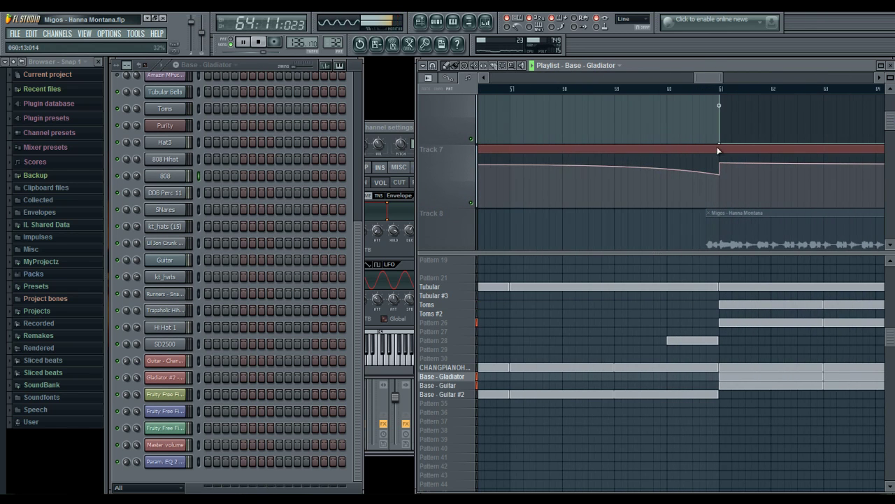
{"action": "left_click_drag", "start_coordinate": [723, 167], "coordinate": [724, 166]}
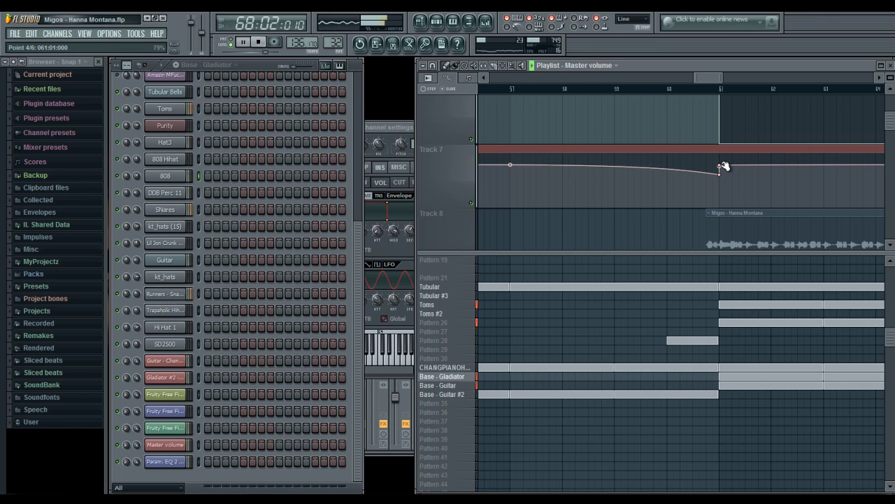
Step: Enlarge the playlist's pattern area and show the whole arrangement's pattern blocks from Pattern 1 down
{"action": "left_click_drag", "start_coordinate": [709, 79], "coordinate": [712, 91]}
{"action": "scroll", "coordinate": [710, 88], "scroll_direction": "down", "scroll_amount": 10}
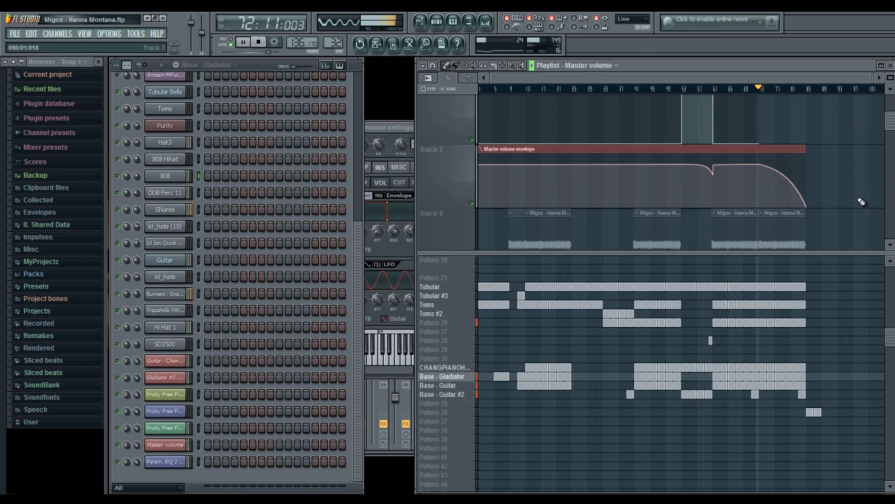
{"action": "left_click_drag", "start_coordinate": [889, 119], "coordinate": [890, 100]}
{"action": "left_click_drag", "start_coordinate": [815, 250], "coordinate": [814, 161]}
{"action": "scroll", "coordinate": [832, 246], "scroll_direction": "up", "scroll_amount": 6}
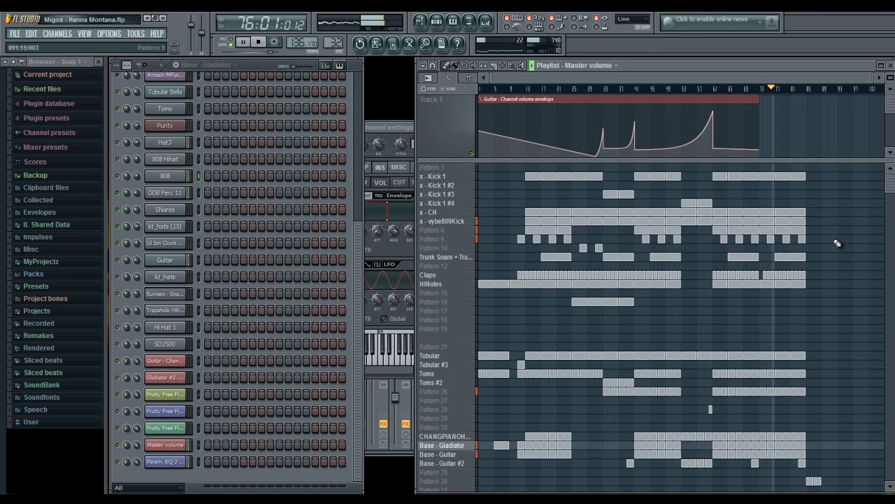
Step: Stop the song and open the project info settings to check the working time
{"action": "left_click", "coordinate": [259, 44]}
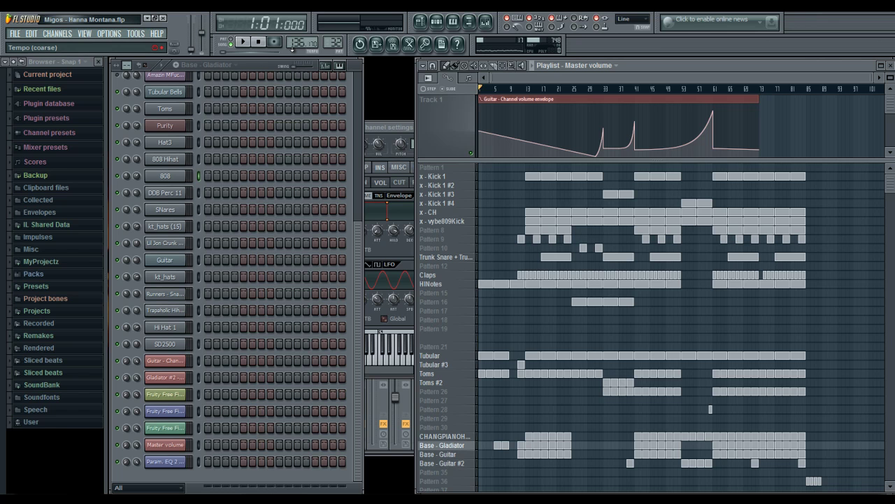
{"action": "key", "text": "F11"}
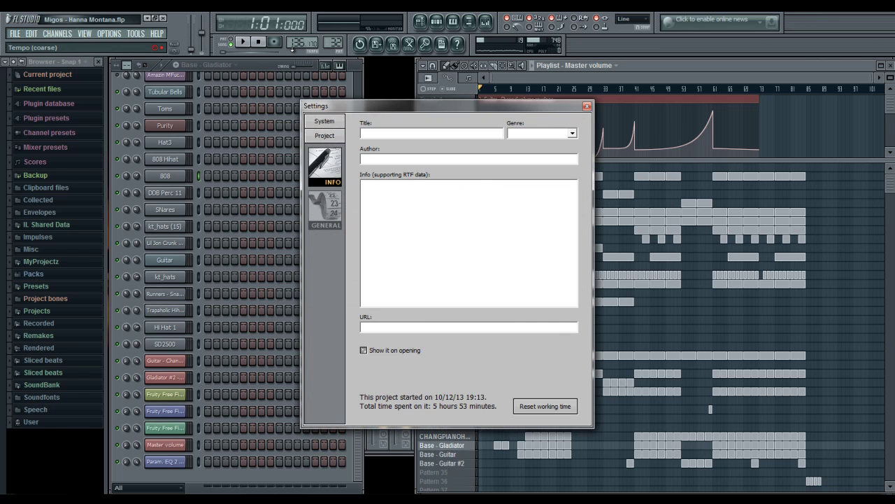